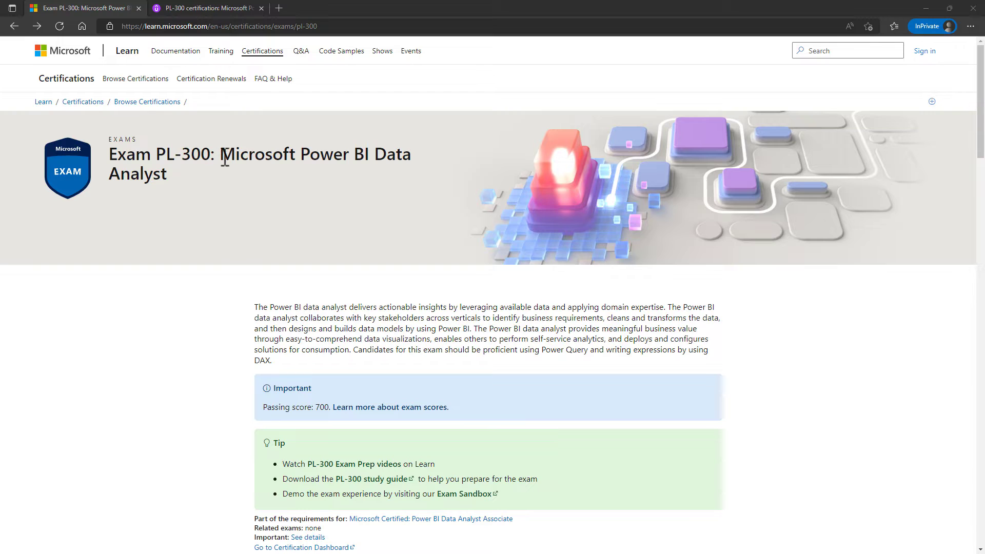
Highlight the PL-300 exam title and description phrases on data analyst, visualizations, and Power Query/DAX
drag(221, 158, 198, 177)
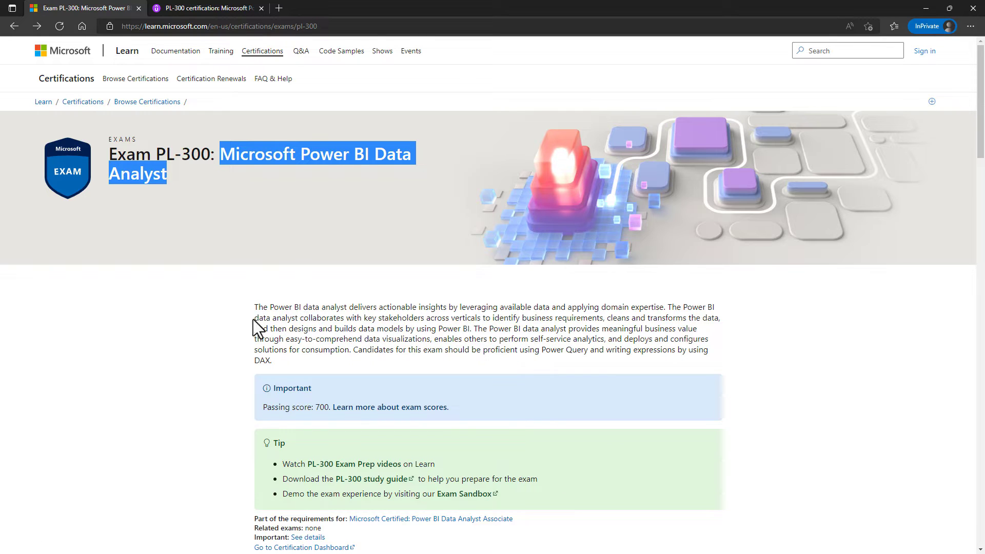
drag(254, 318, 296, 318)
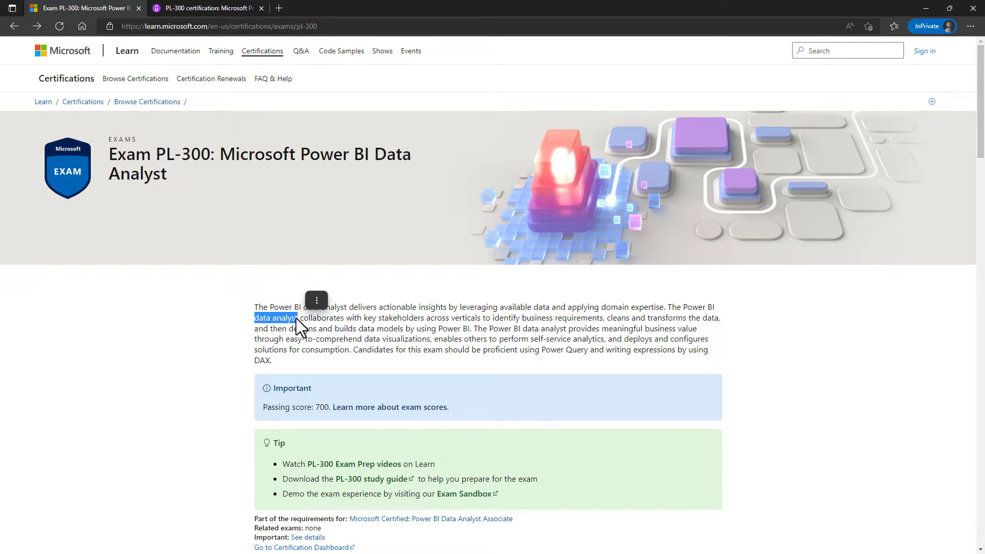
click(291, 339)
drag(291, 339, 604, 340)
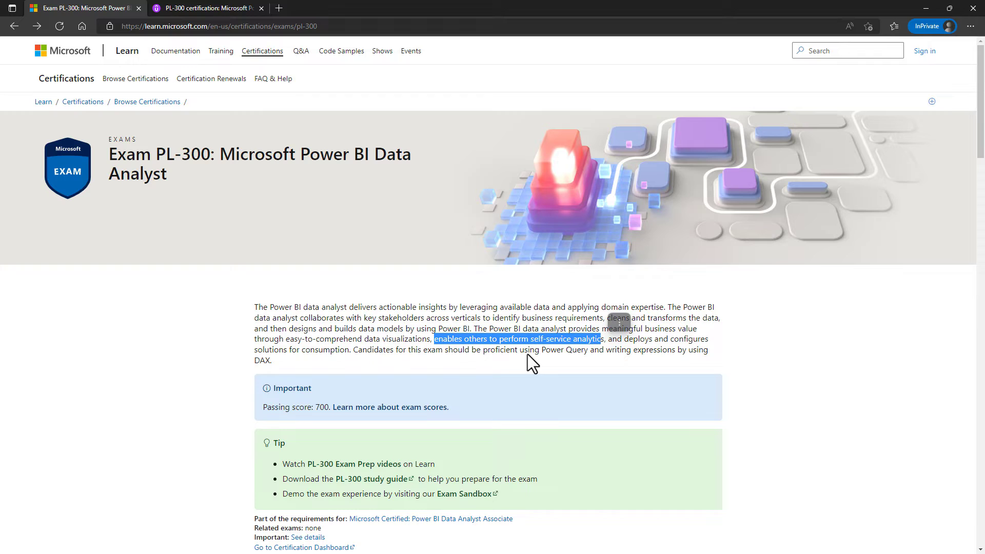
mouse_move(486, 352)
mouse_down()
mouse_move(592, 354)
mouse_move(497, 362)
mouse_up()
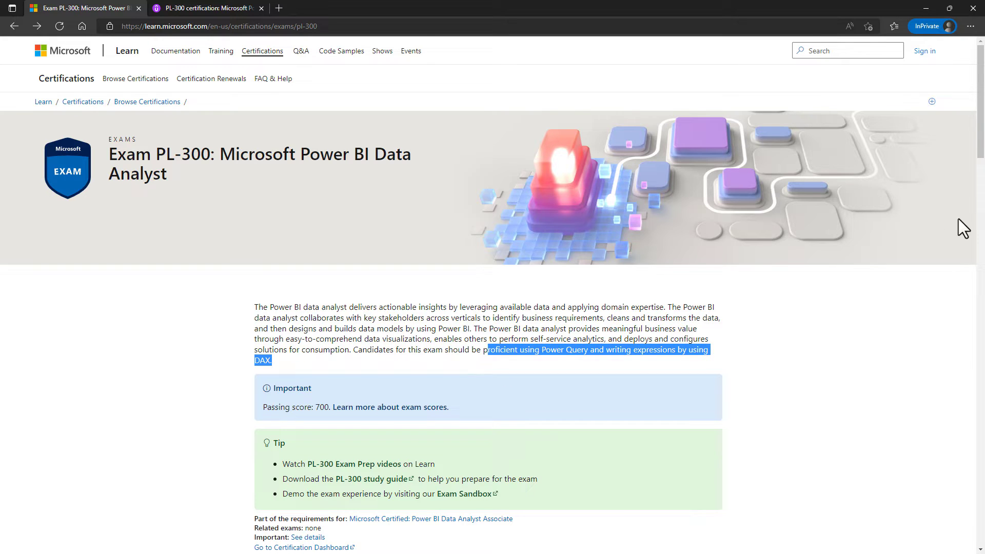
Highlight each Skills measured line: Prepare, Model, Visualize and analyze, Deploy and maintain; then return upward
click(981, 220)
scroll(701, 290, down, 1)
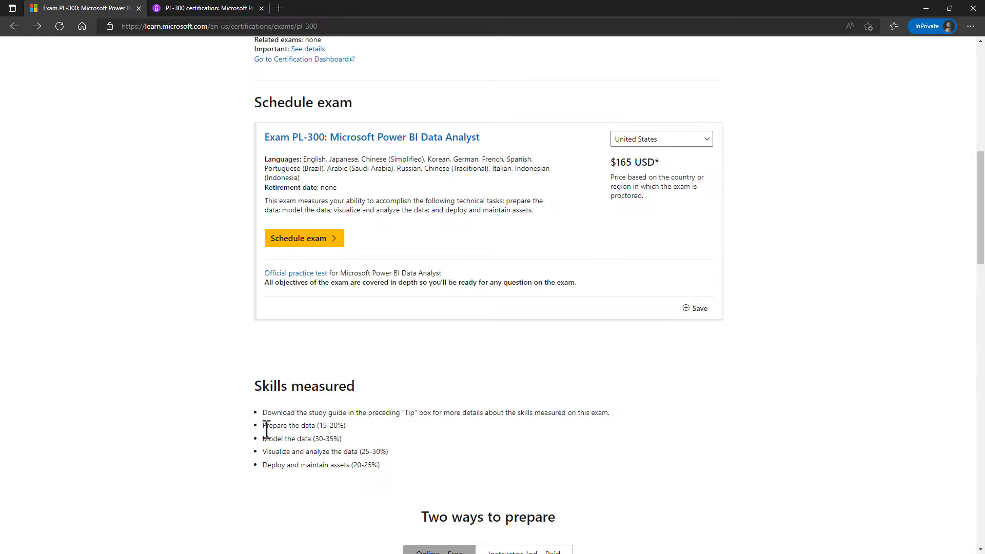
drag(263, 426, 349, 426)
drag(262, 440, 347, 438)
drag(266, 452, 388, 452)
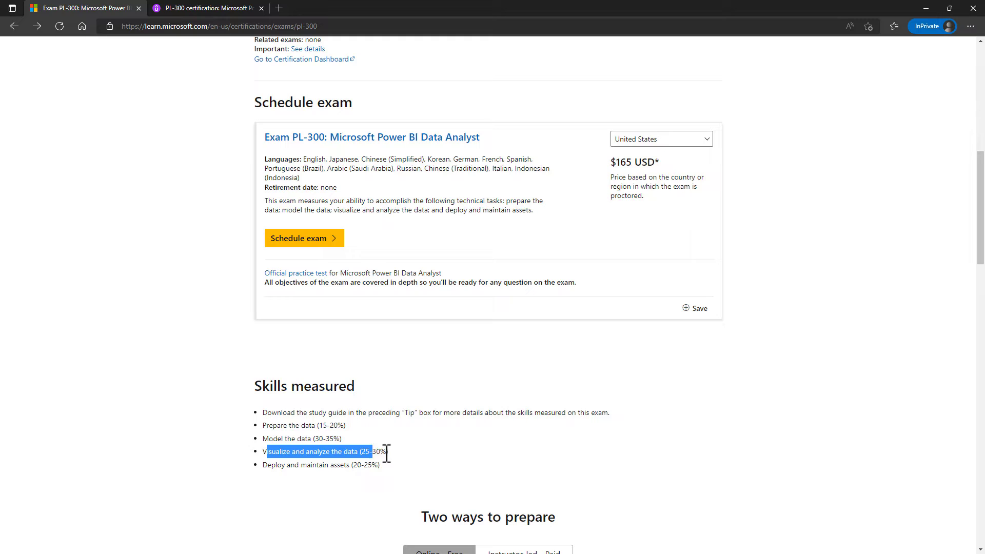
drag(263, 465, 381, 466)
click(394, 469)
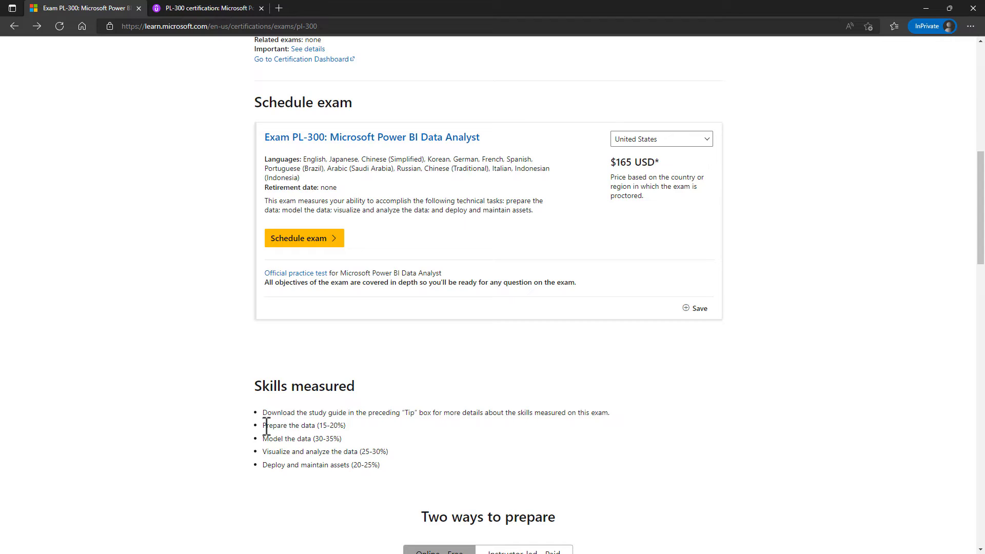
drag(264, 426, 345, 425)
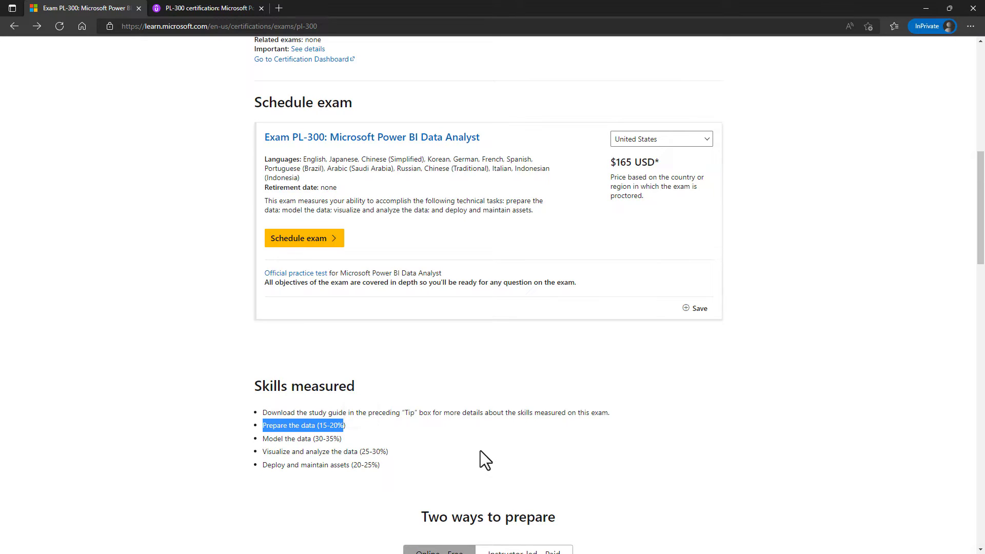
scroll(480, 450, up, 6)
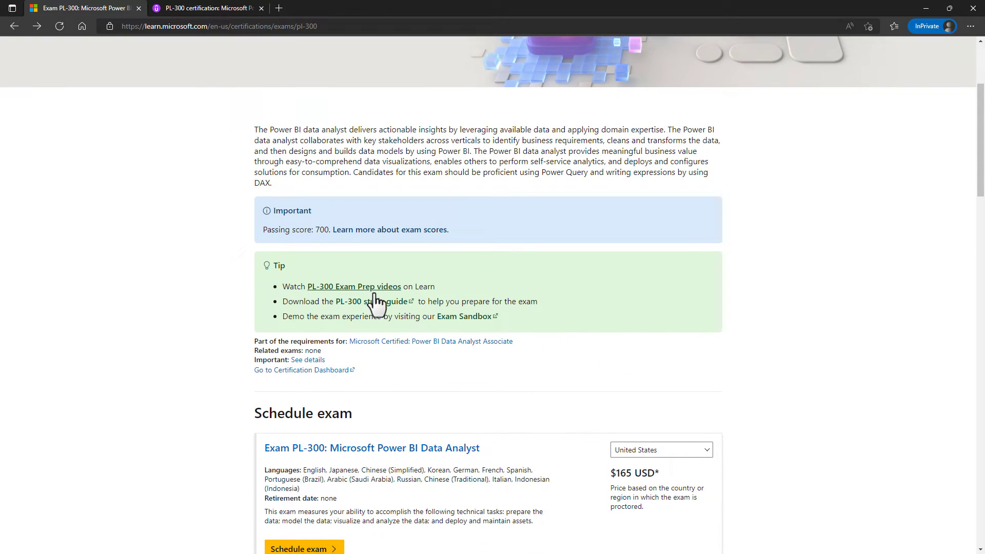
Open the PL-300 study guide PDF and highlight 'Shape and transform tables' on page 4
click(378, 302)
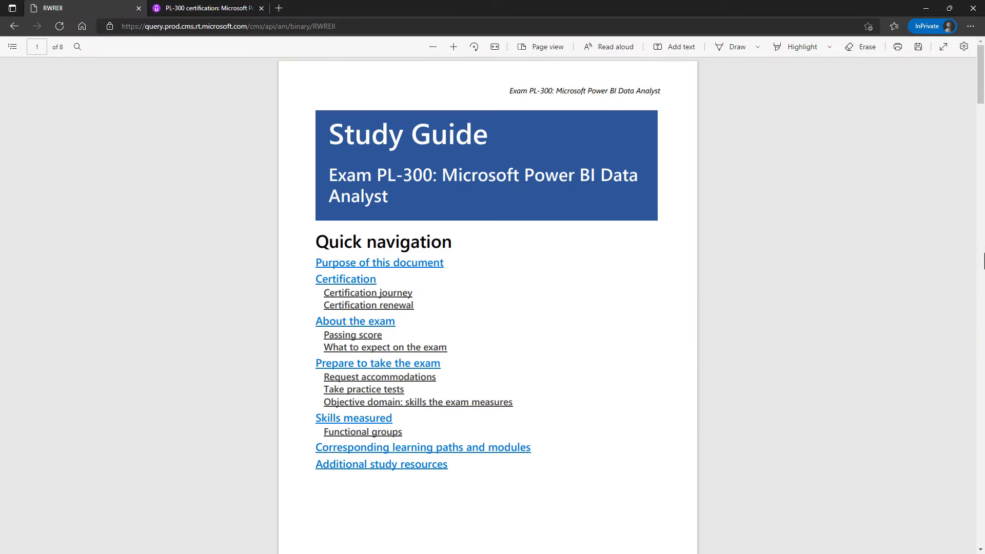
scroll(981, 262, down, 8)
scroll(981, 263, down, 15)
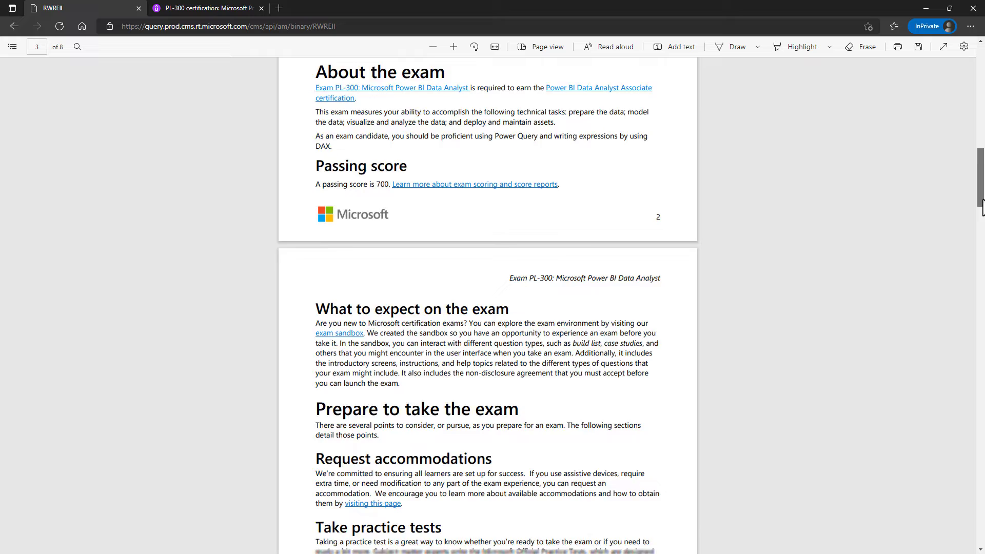
scroll(981, 263, down, 6)
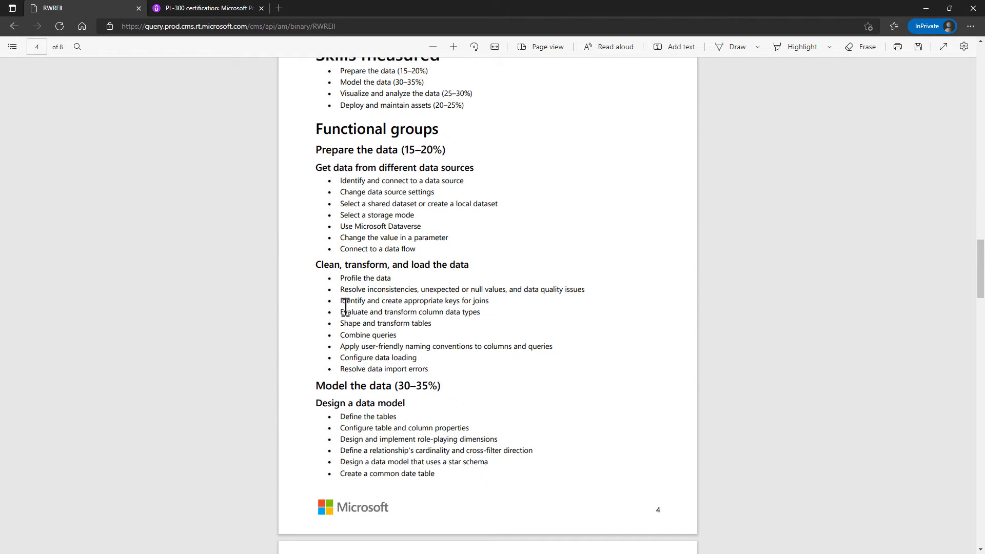
drag(341, 323, 444, 324)
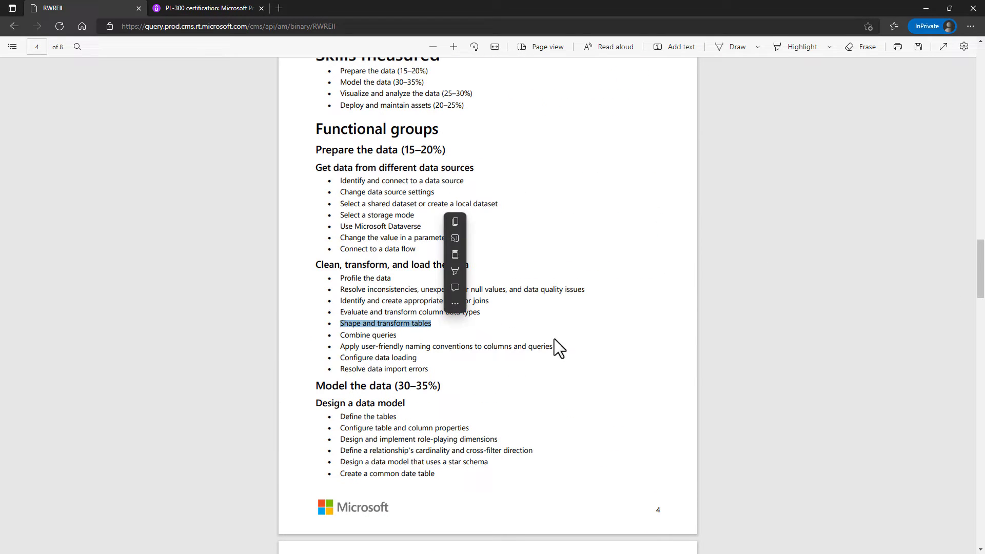
click(580, 350)
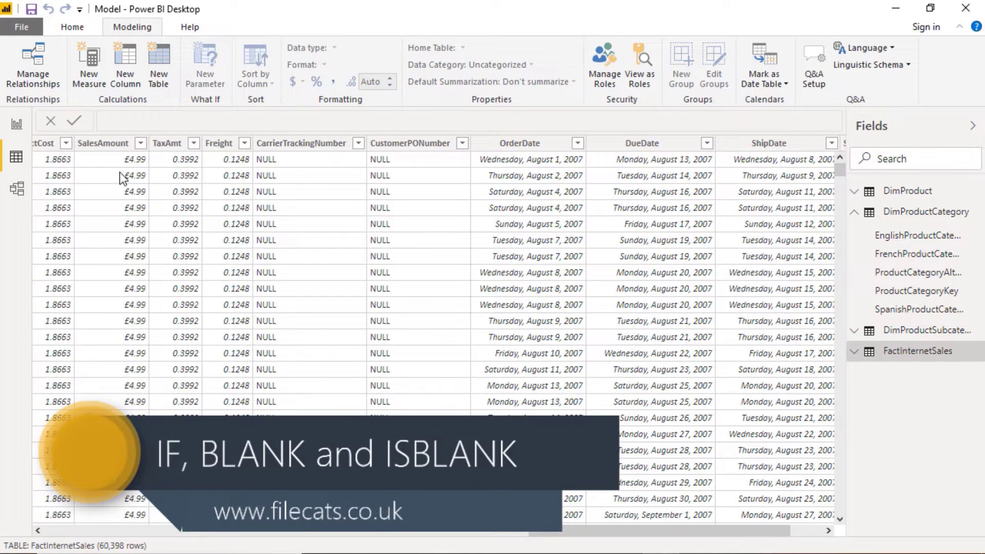
Select the SalesAmount column and scroll right until SalesAmountUSD is visible
click(121, 159)
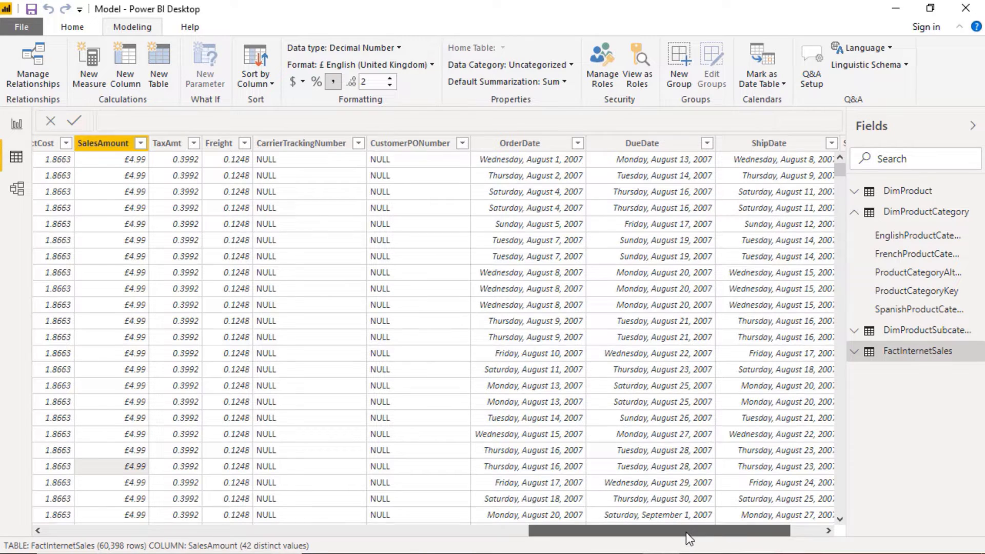
drag(685, 531, 741, 533)
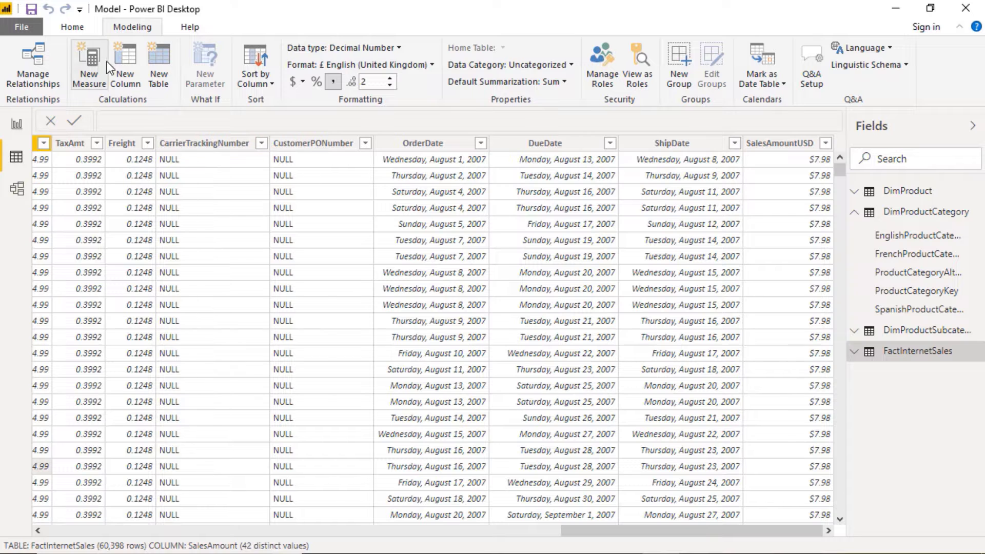
Create a new column and draft 'Quantity4.99 = IF(' in the formula bar
click(127, 72)
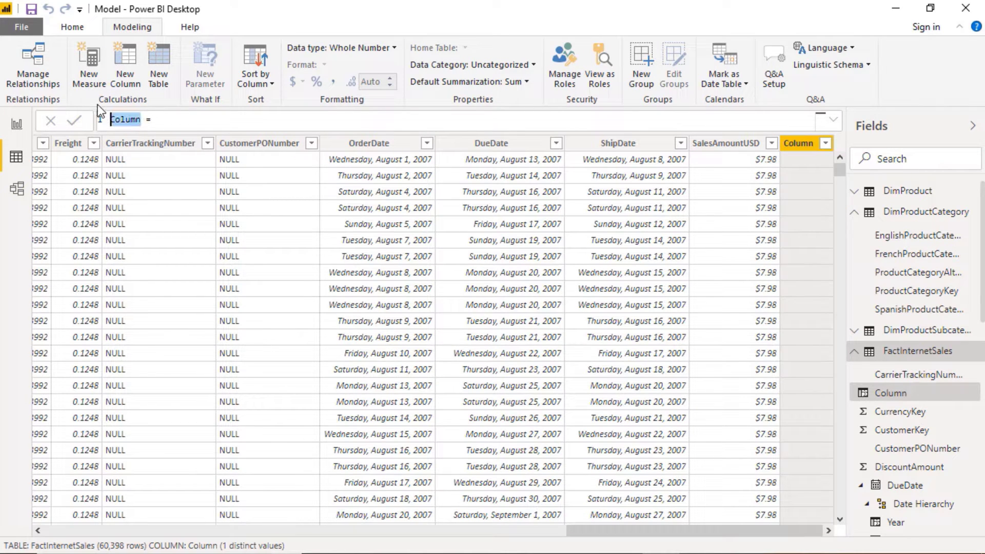
text(Quantity4.99)
click(307, 115)
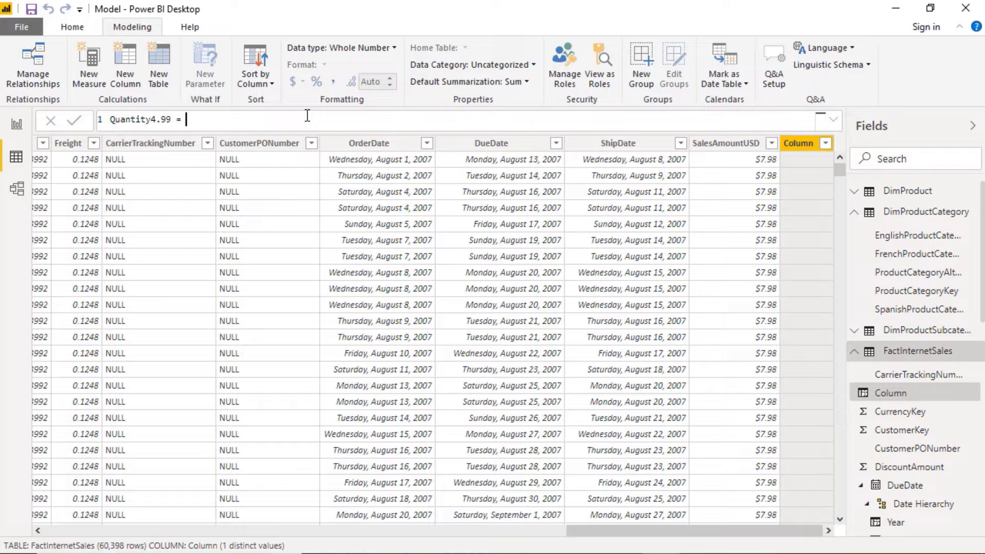
text(if)
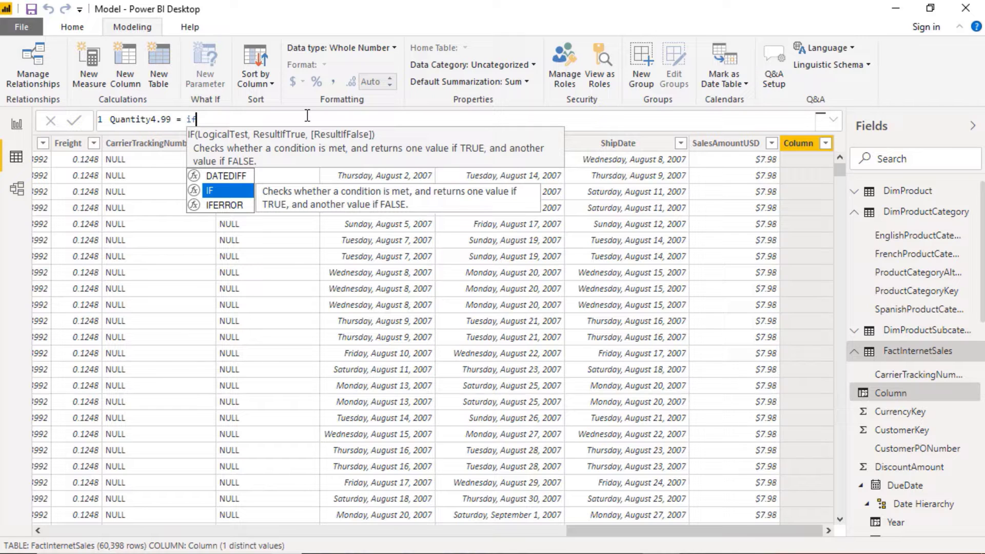
key(Down)
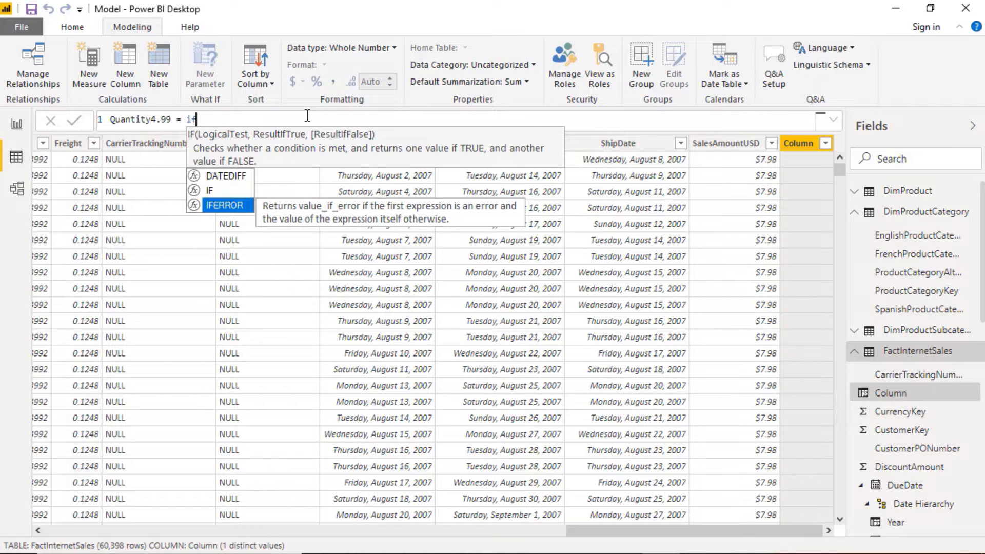
key(Up)
key(Up)
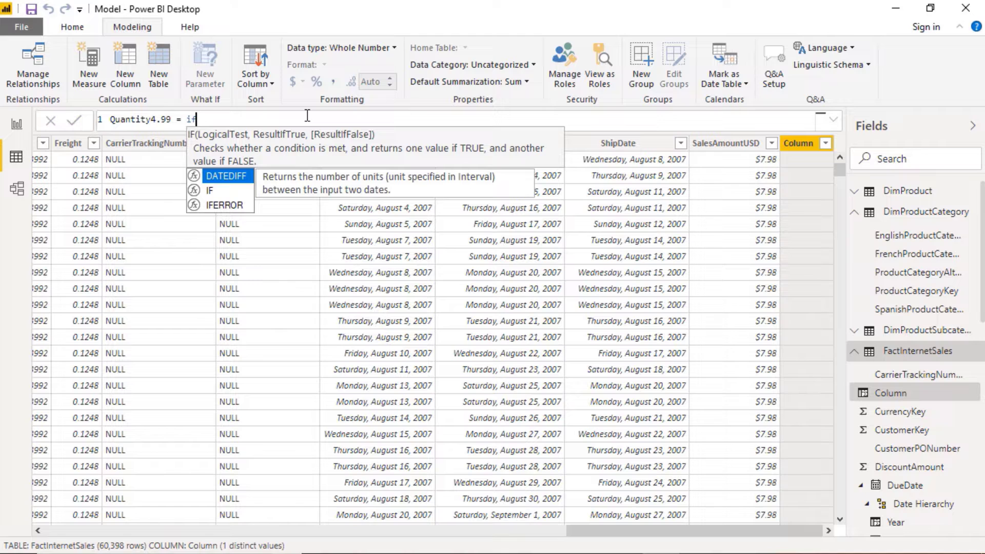
key(Down)
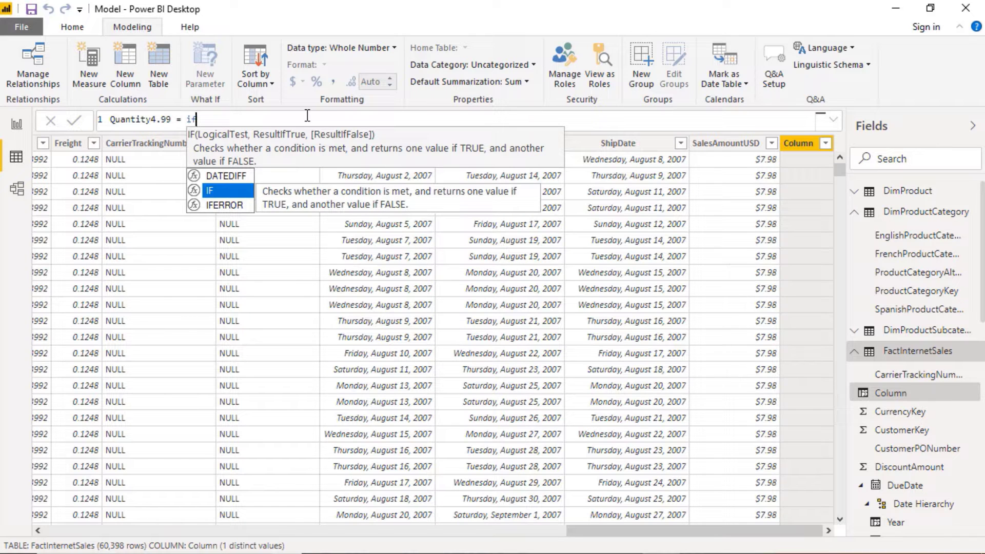
key(Tab)
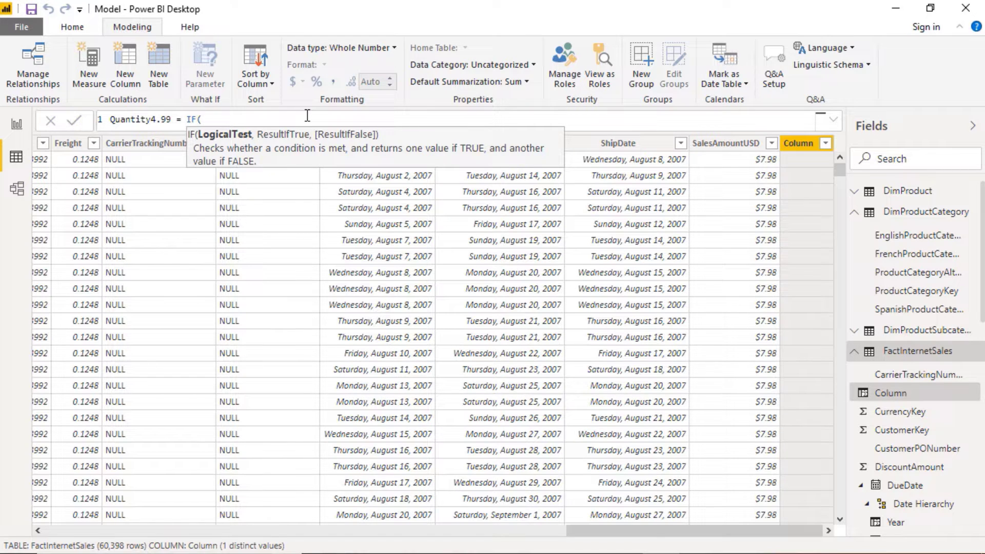
Scroll back and select the SalesAmount column, abandoning the draft formula
drag(656, 531, 608, 531)
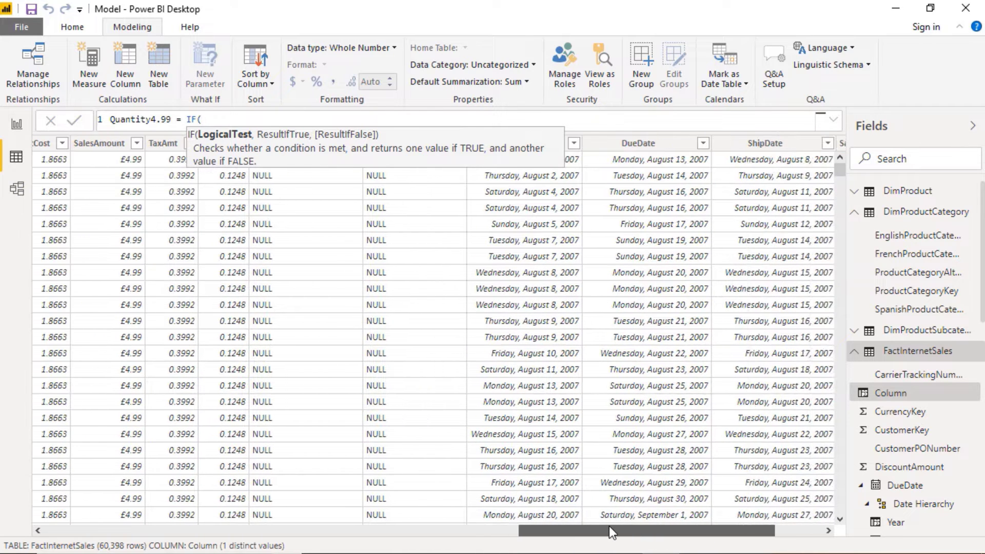
click(102, 147)
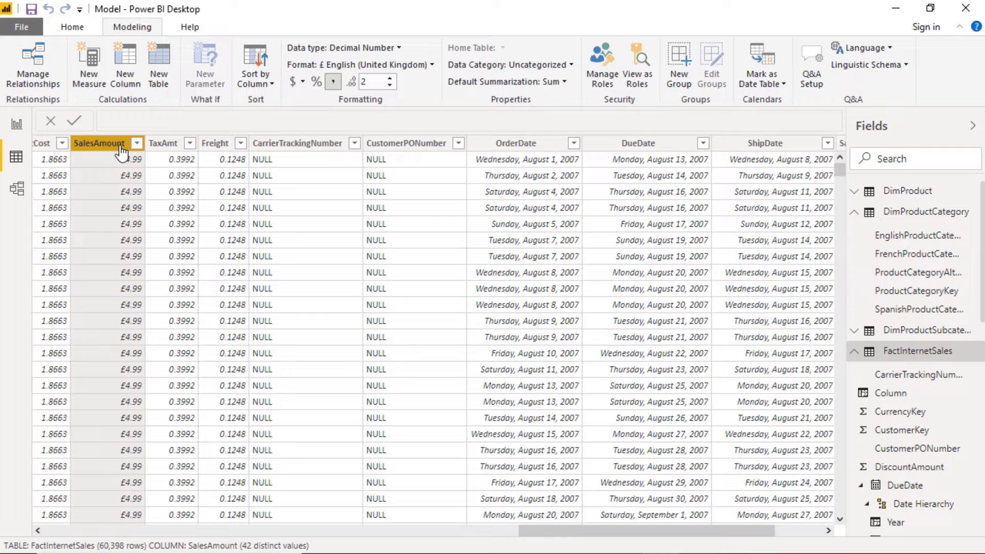
drag(593, 533, 636, 533)
Define Quantity4.99 = if(FactInternetSales[SalesAmount] = 4.99, FactInternetSales[OrderQuantity], 0)
click(808, 162)
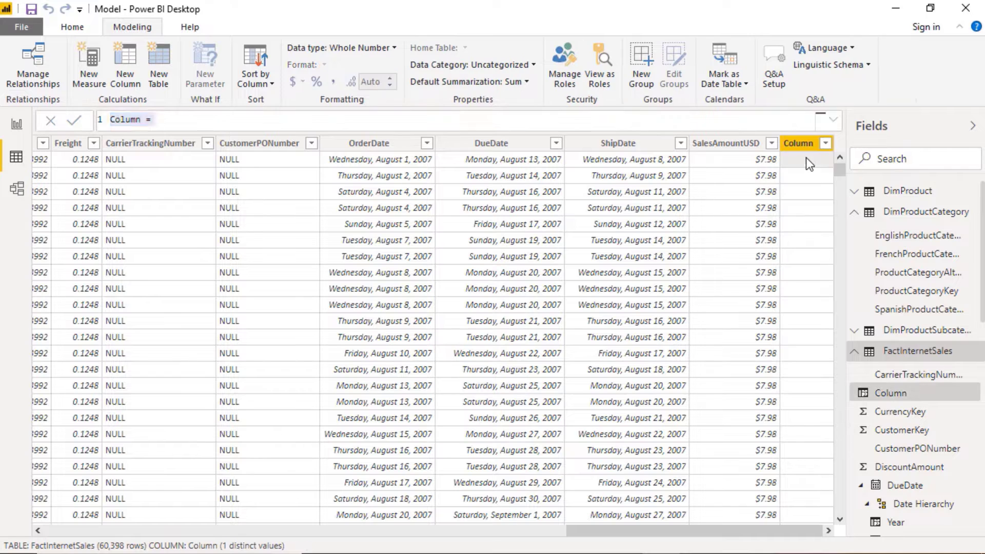
drag(156, 119, 111, 121)
text(Quantity4.99 = if()
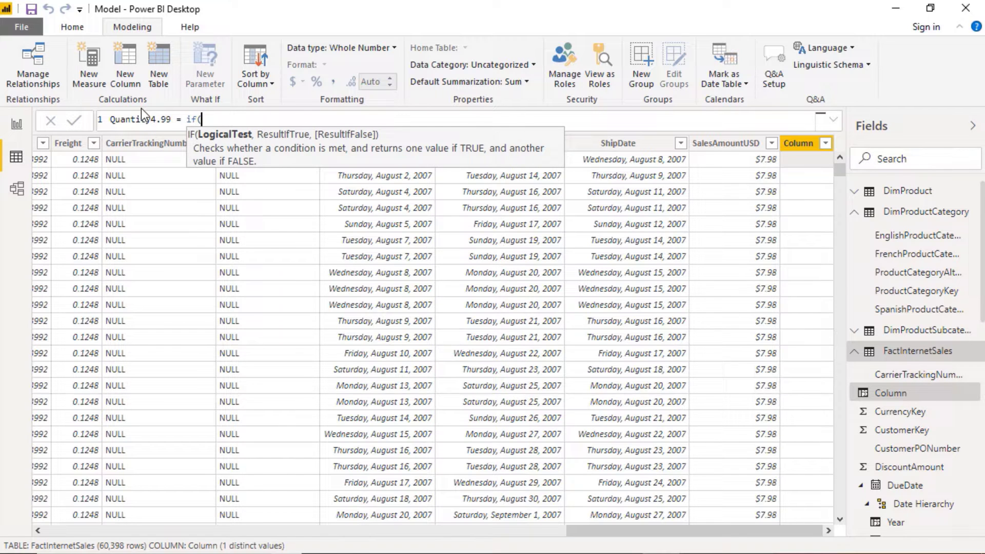
text(qu)
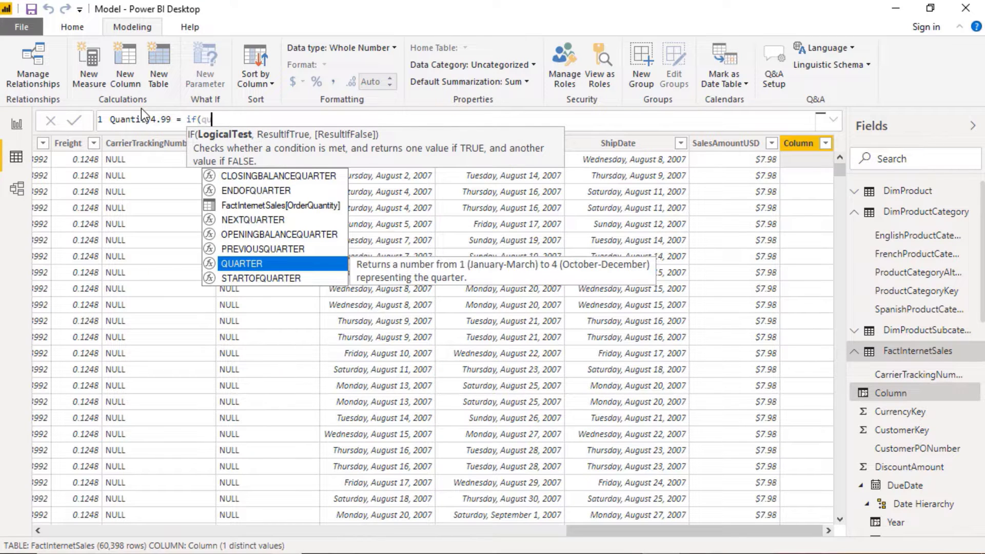
key(BackSpace)
key(BackSpace)
text(sal)
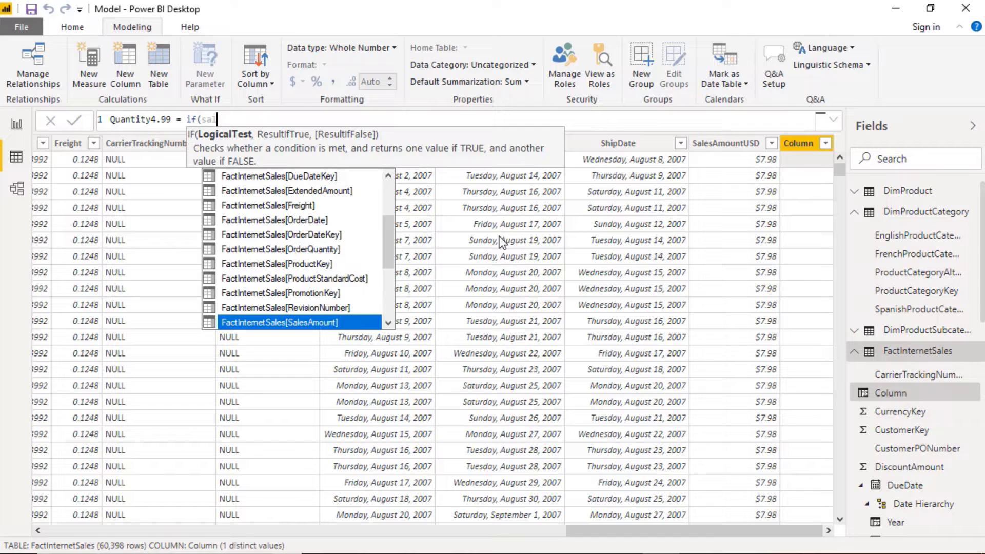
key(Tab)
text(=)
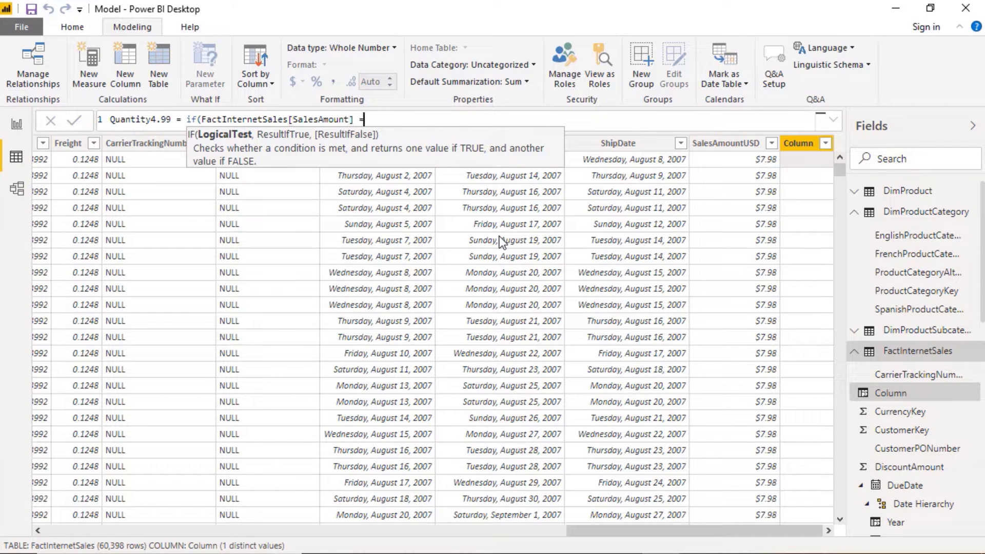
text( 4.99, ord)
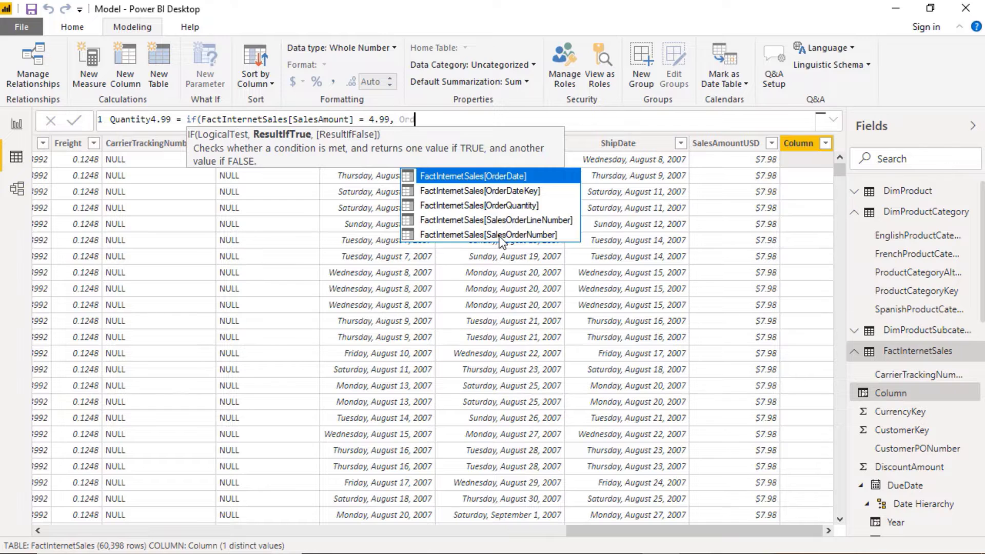
key(Down)
key(Down)
key(Tab)
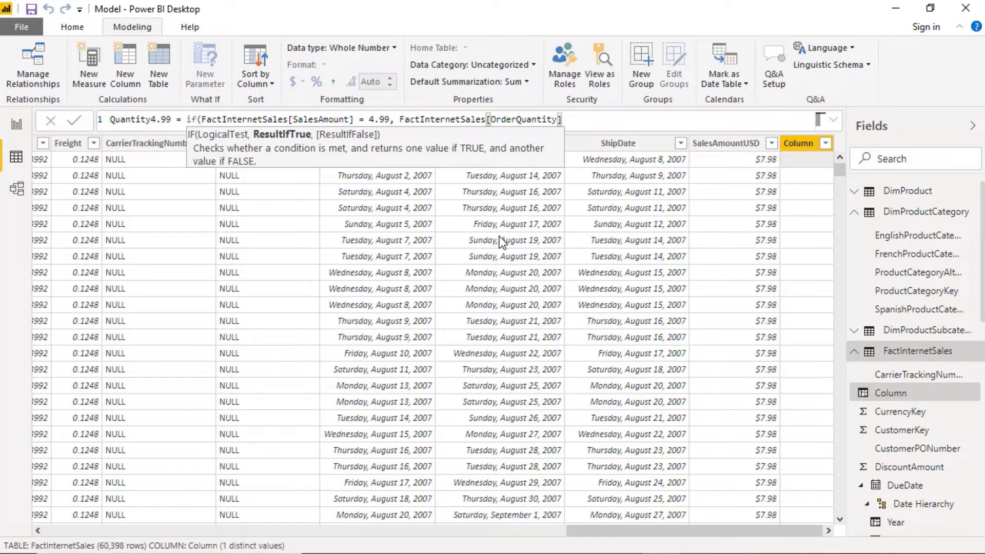
text(, 0))
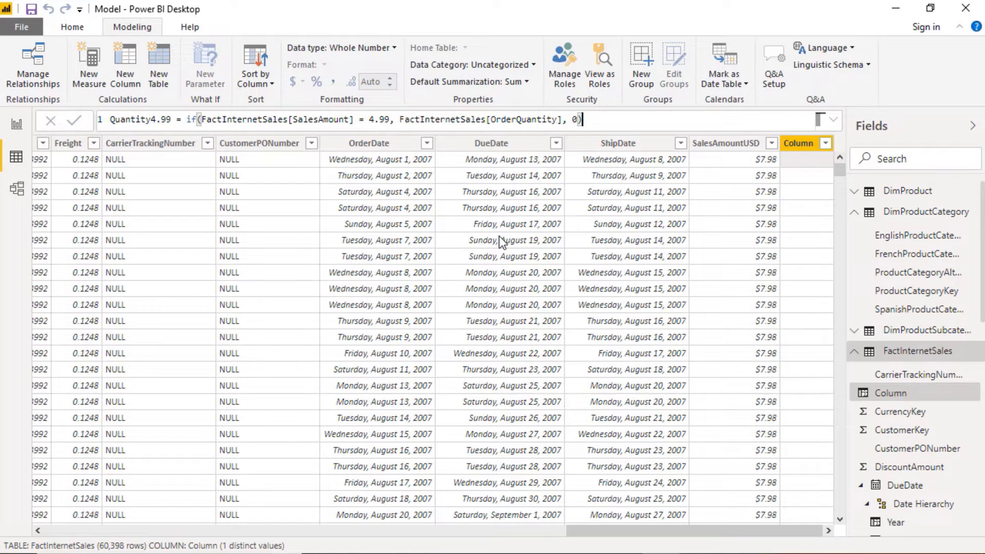
key(Return)
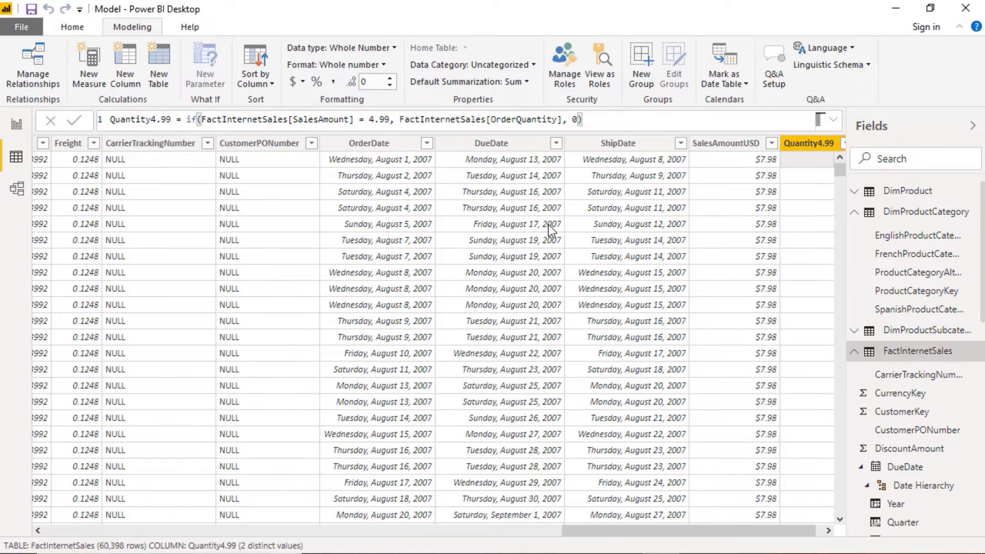
drag(838, 160, 821, 174)
scroll(839, 199, down, 20)
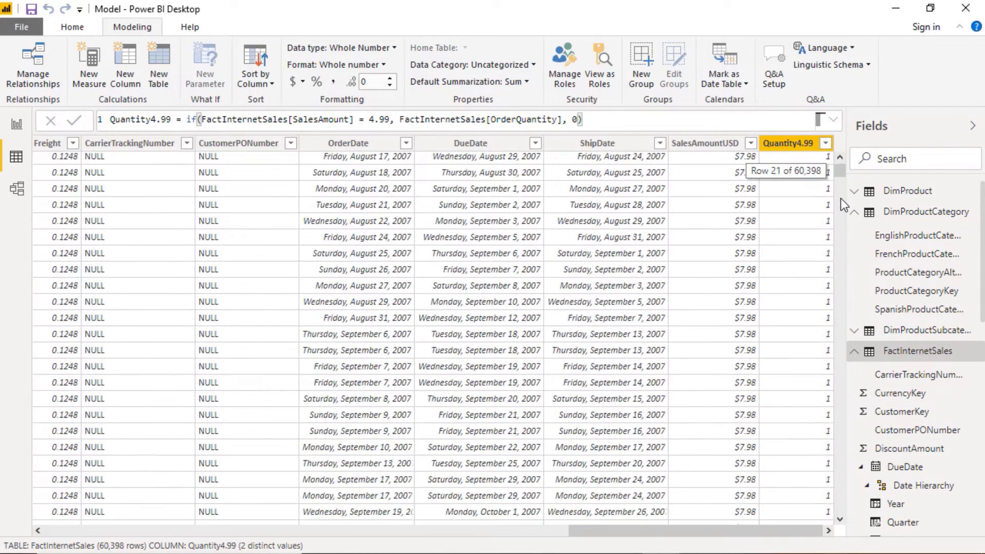
scroll(839, 201, down, 20)
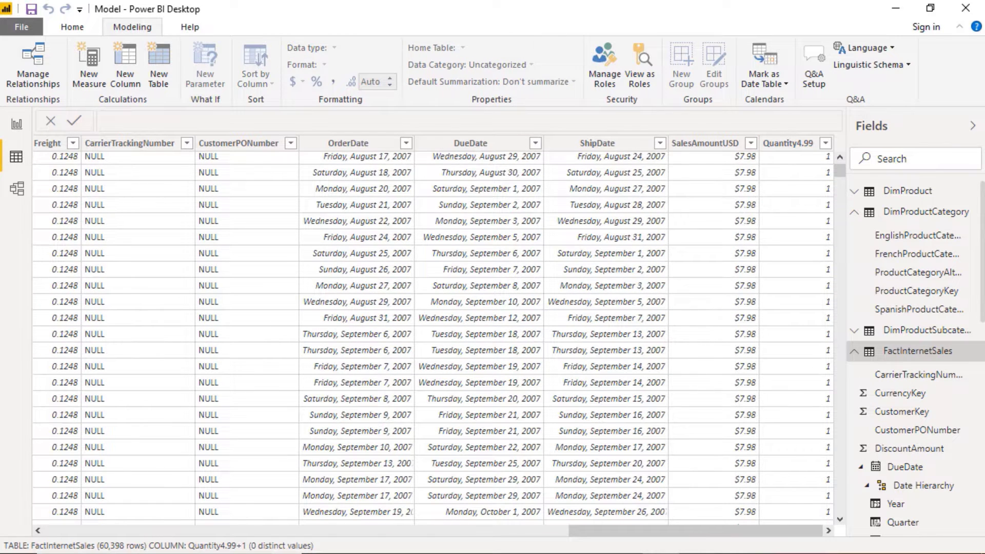
Create the column Quantity4.99+1 = FactInternetSales[Quantity4.99] + 1, discarding a first empty attempt
click(126, 72)
click(141, 119)
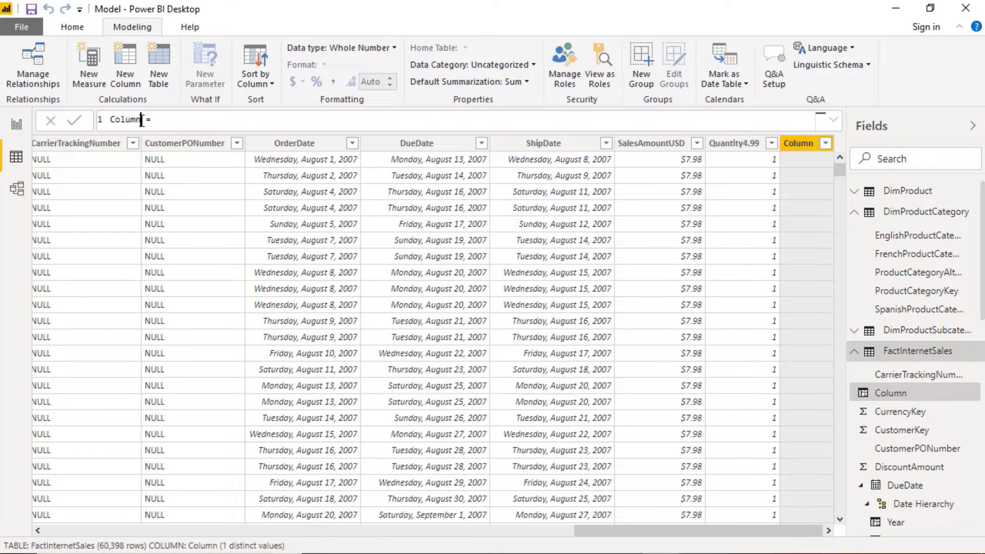
key(Escape)
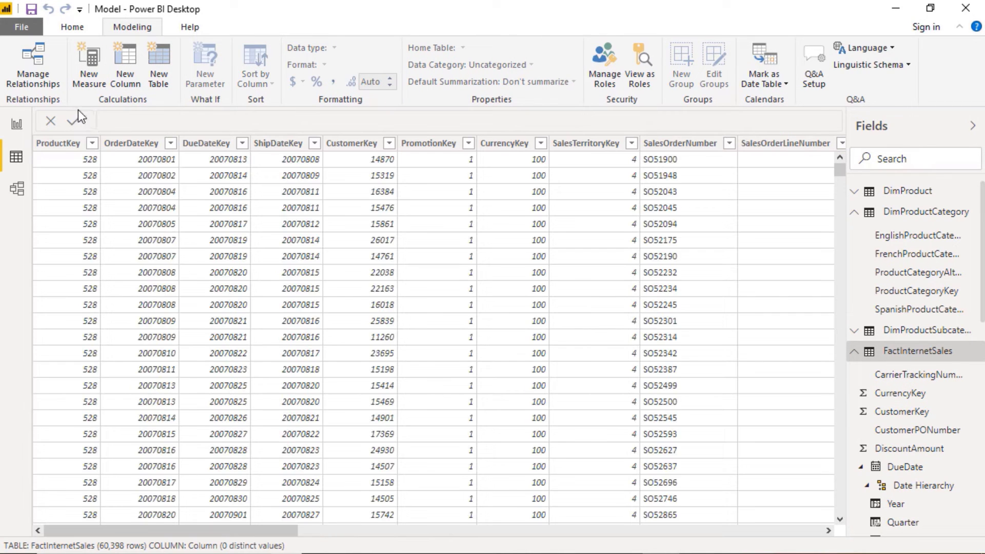
click(124, 72)
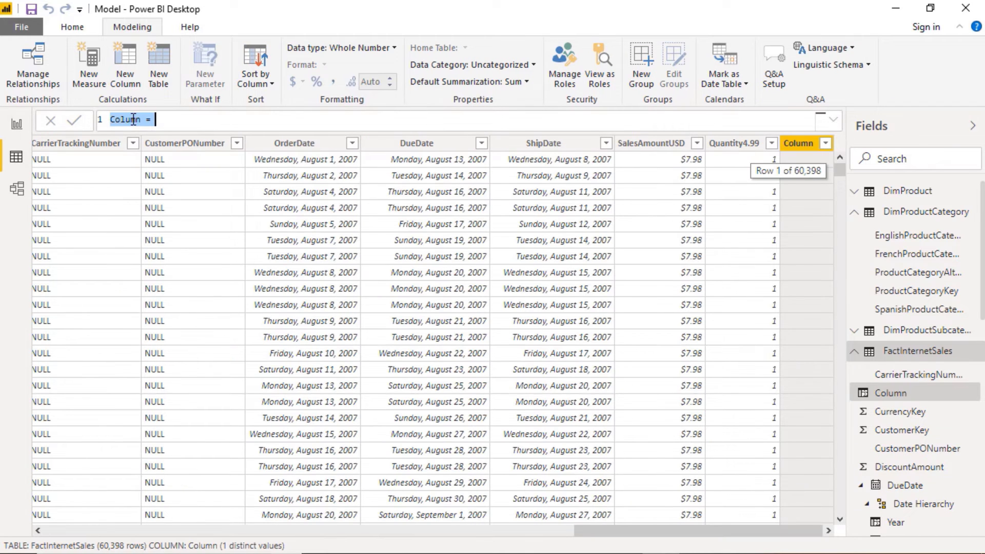
text(Quantit)
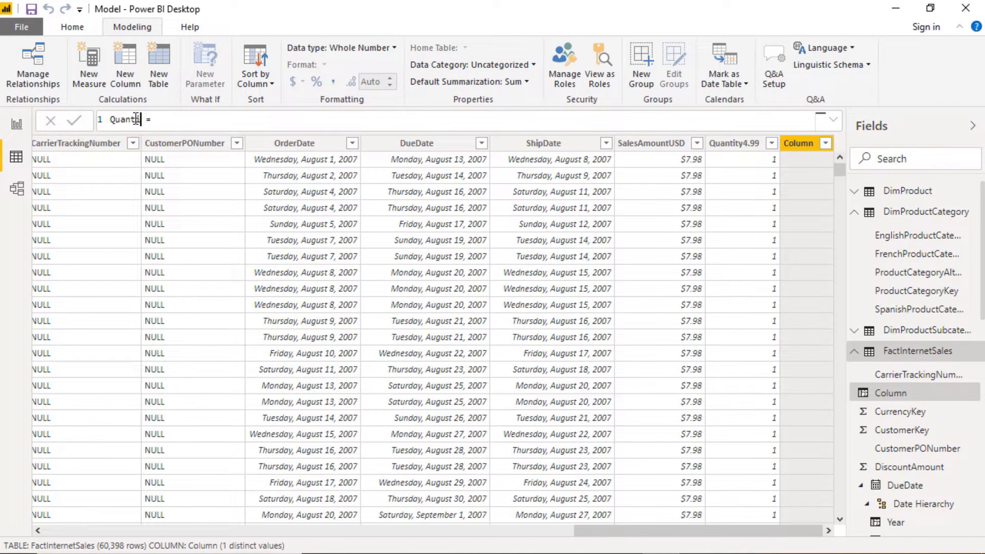
text(y4.99+1)
click(233, 122)
text(Q)
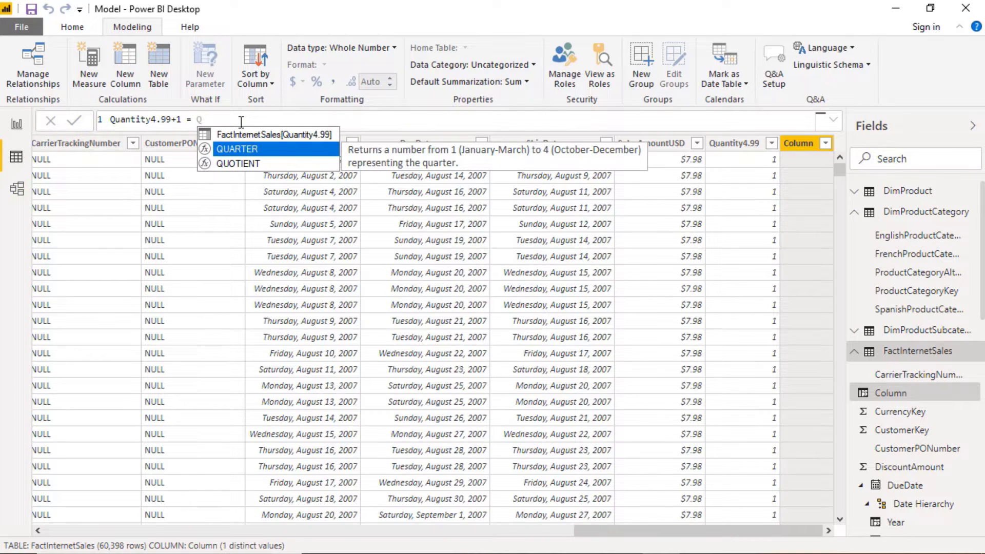
key(Up)
key(Tab)
text(+ 1)
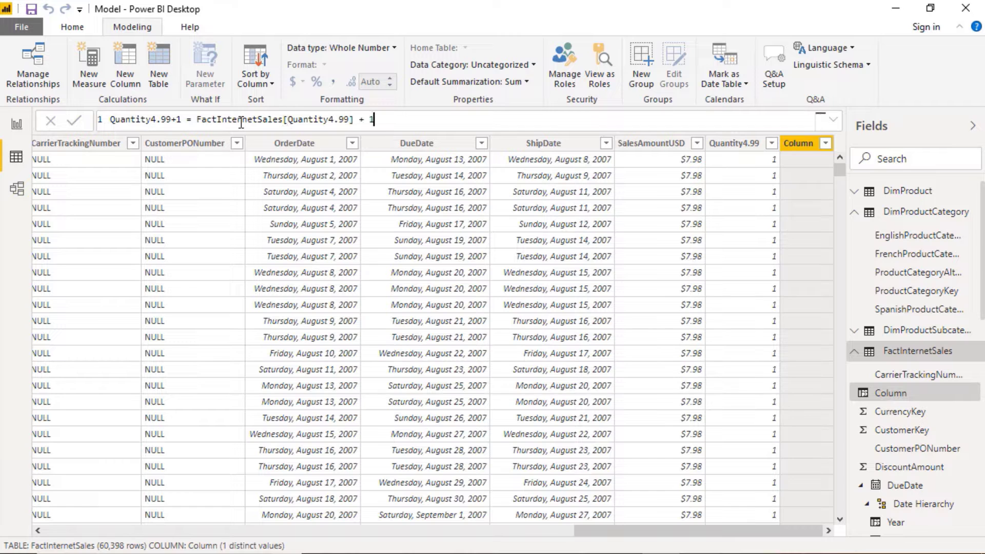
key(Return)
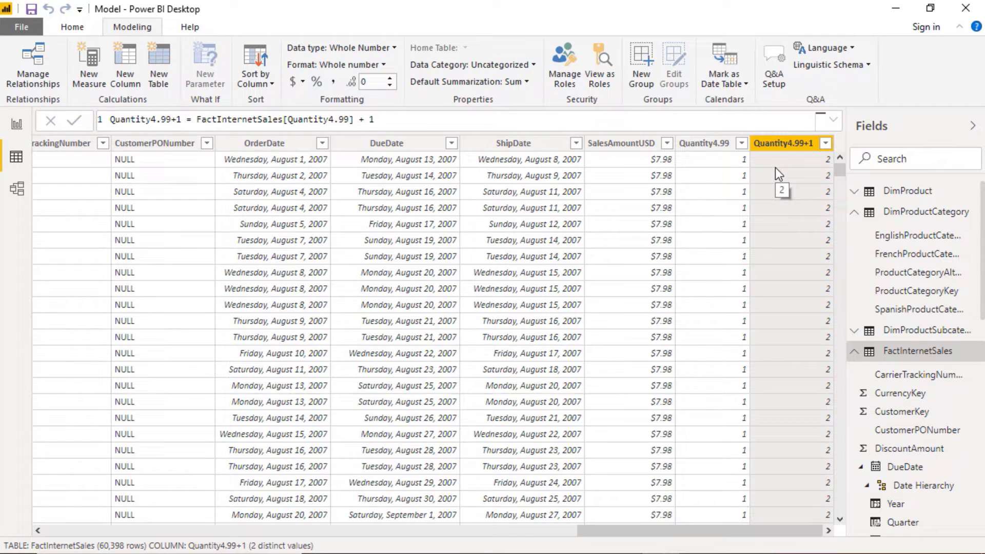
click(728, 157)
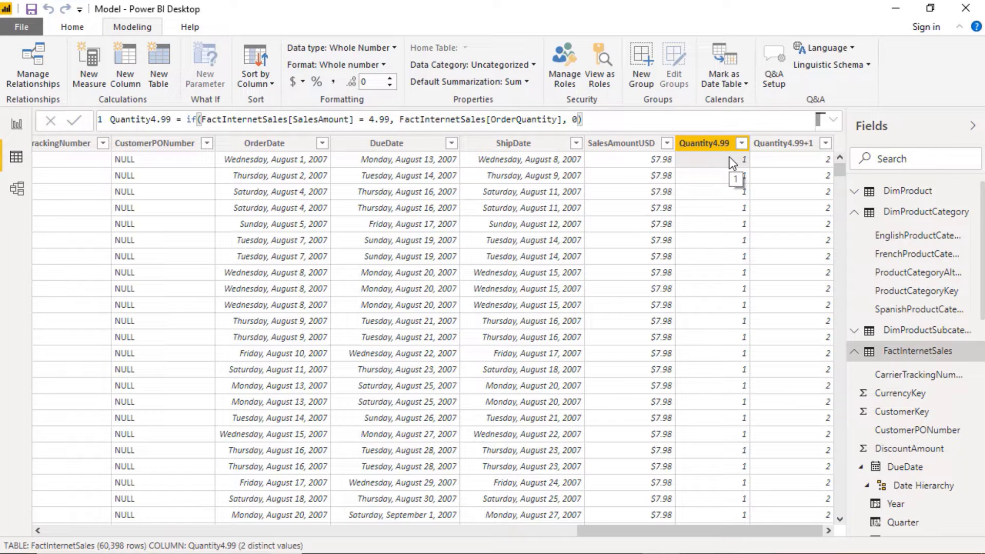
click(780, 157)
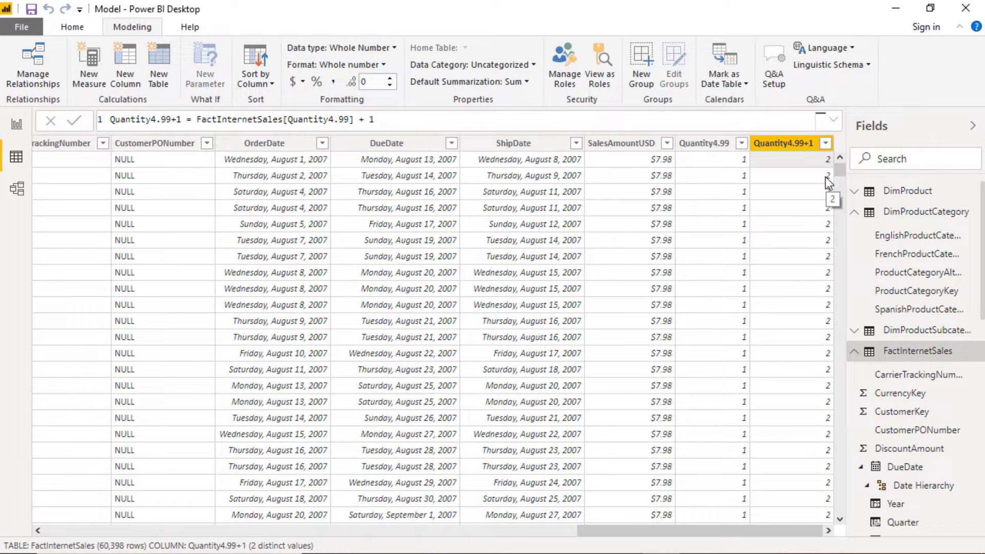
drag(839, 168, 839, 182)
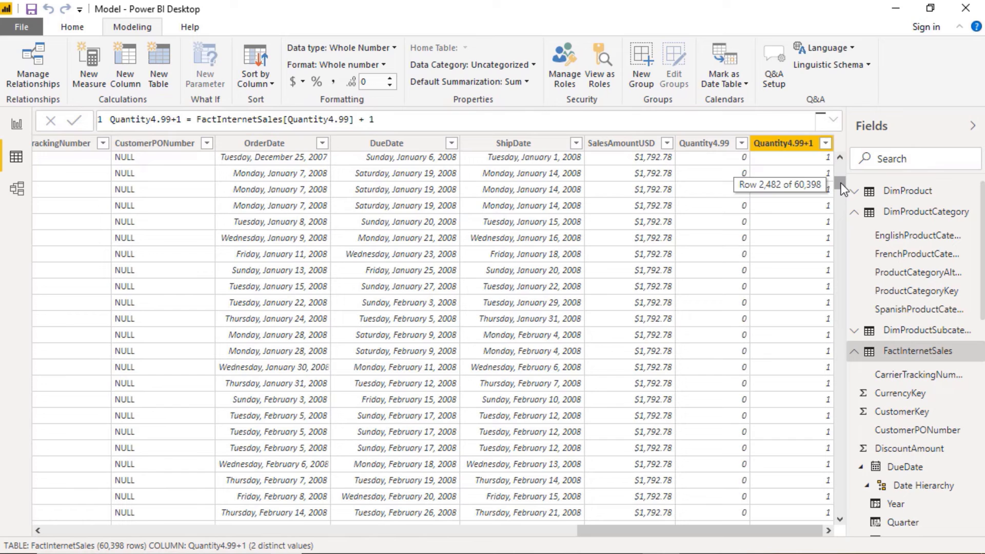
click(743, 221)
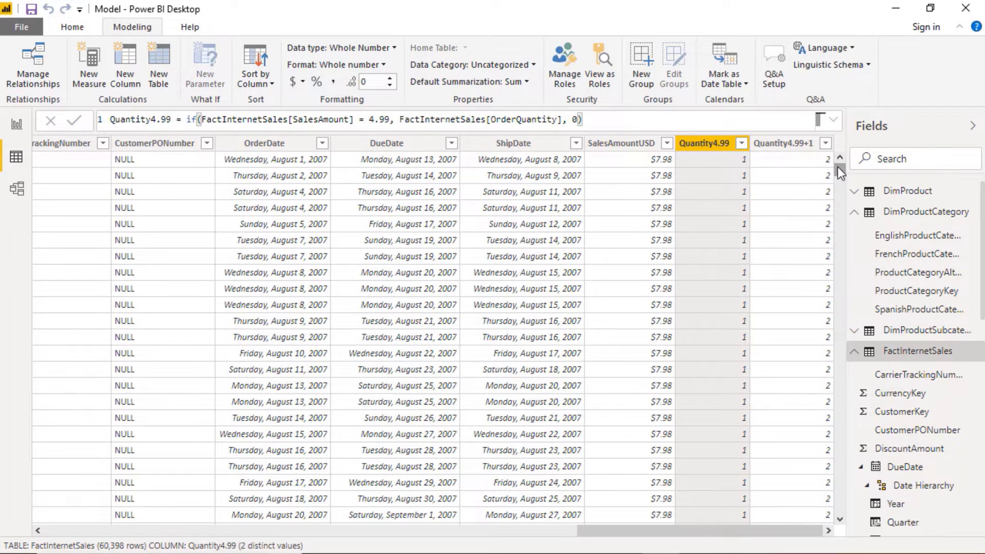
Rewrite Quantity4.99+1 as if(FactInternetSales[Quantity4.99]=0,0,FactInternetSales[Quantity4.99] + 1)
drag(838, 167, 840, 181)
click(783, 143)
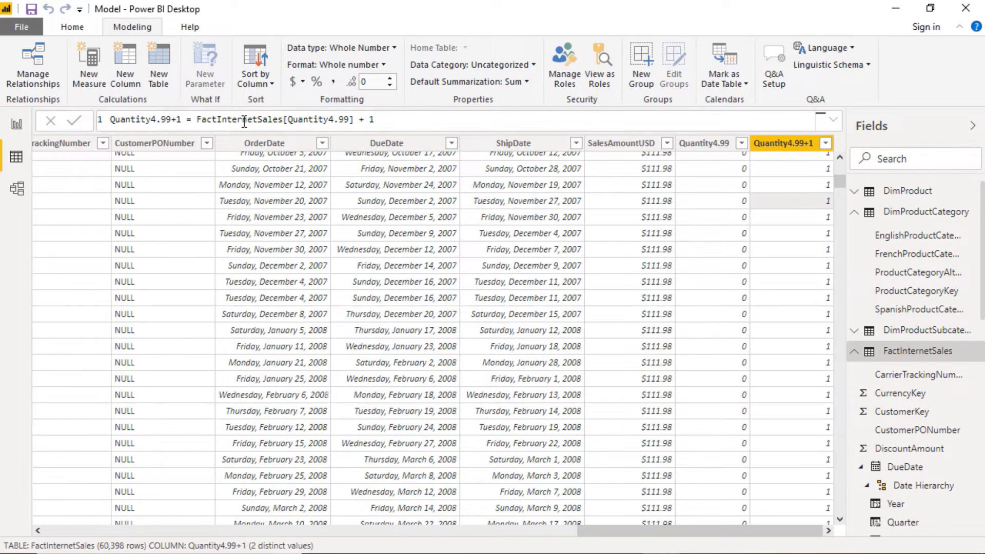
click(196, 117)
text(if()
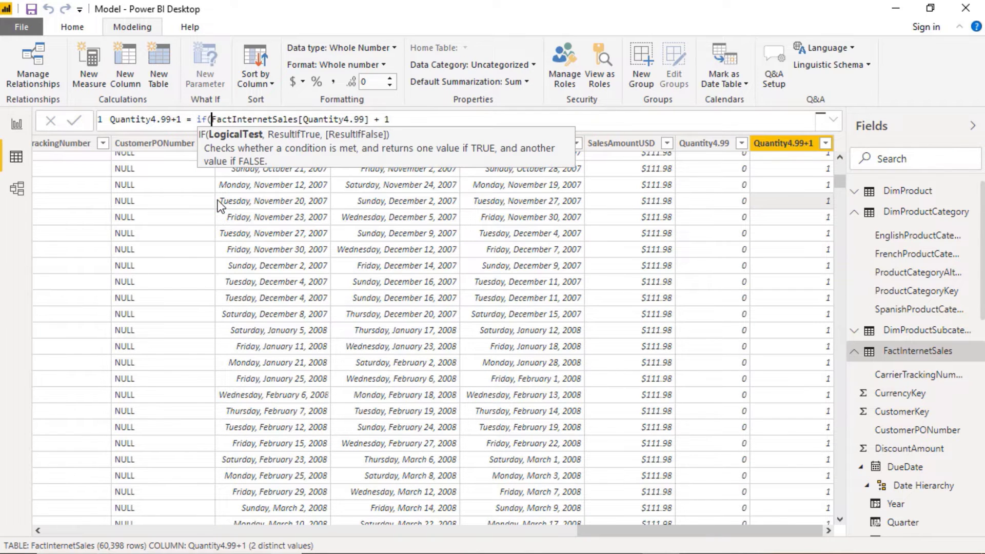
text(Q)
key(Up)
key(Up)
key(Up)
key(Up)
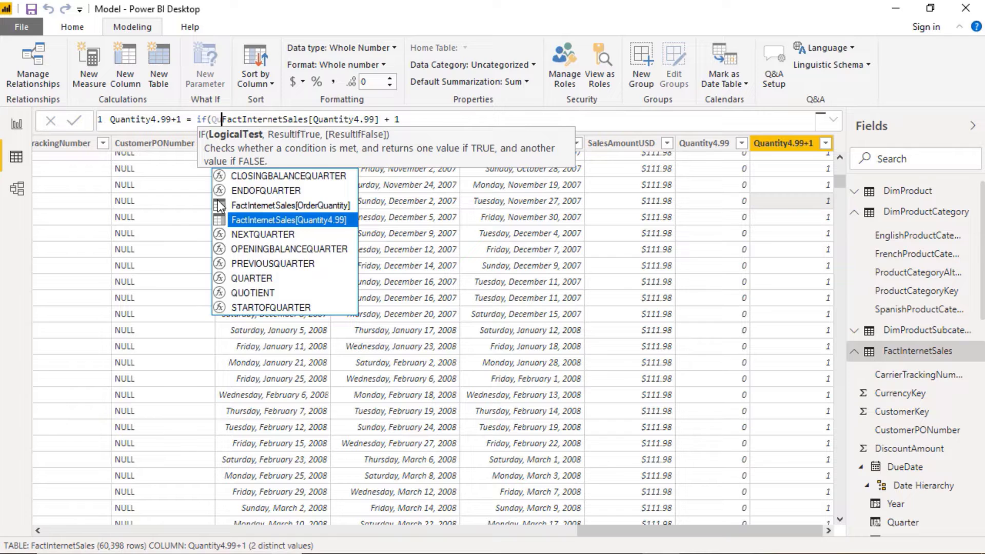
key(Tab)
text(=0,)
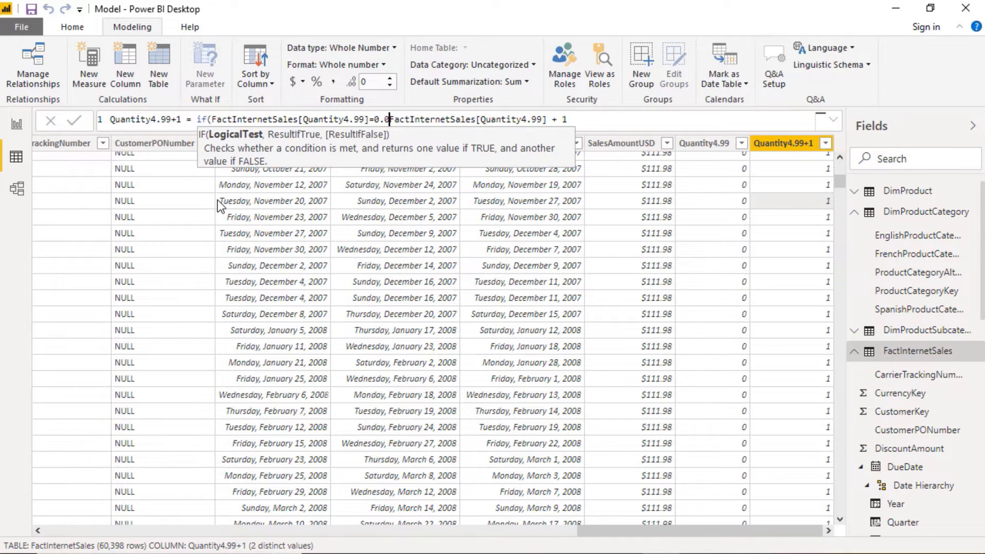
text(0,)
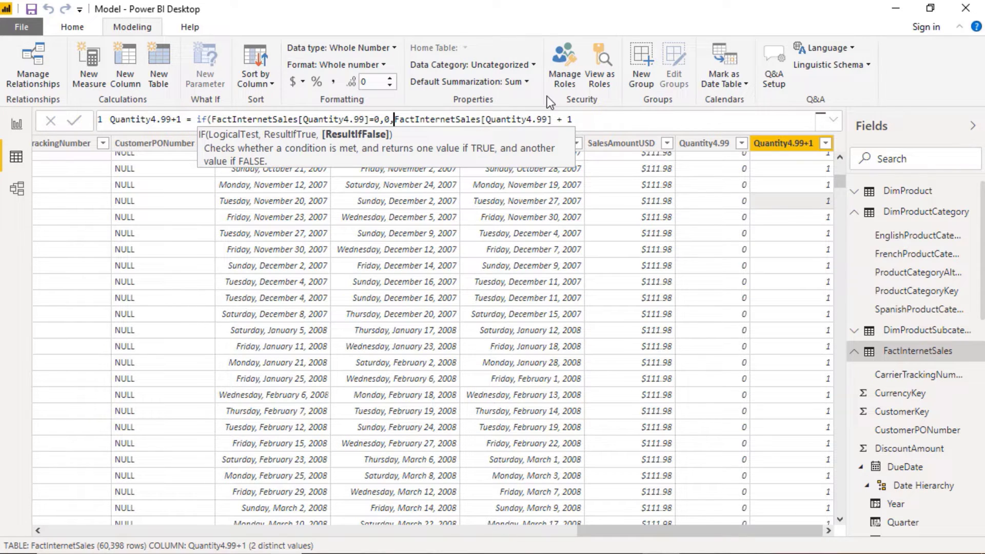
click(583, 119)
text())
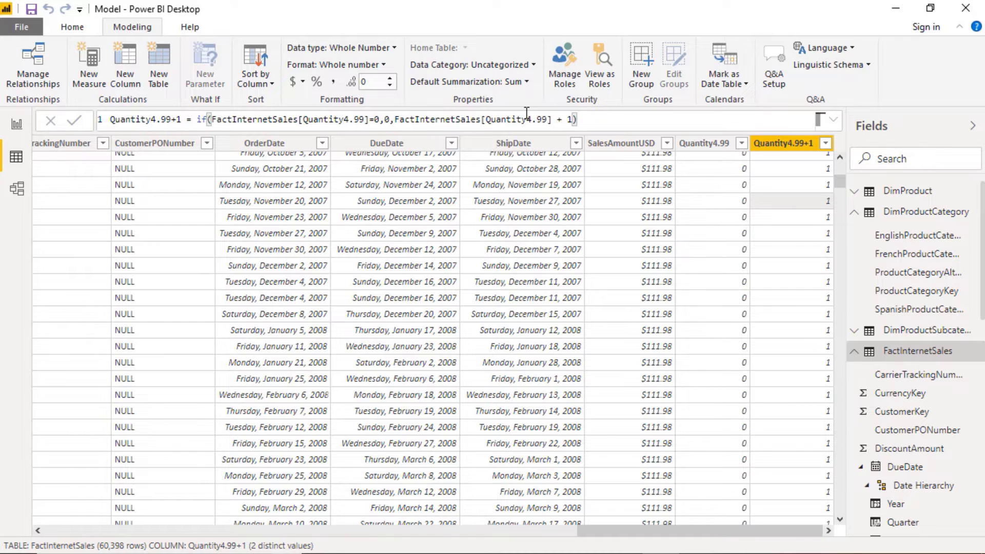
key(Return)
Verify a zero Quantity4.99 row now shows 0 in Quantity4.99+1
drag(839, 170, 841, 198)
click(741, 240)
click(774, 239)
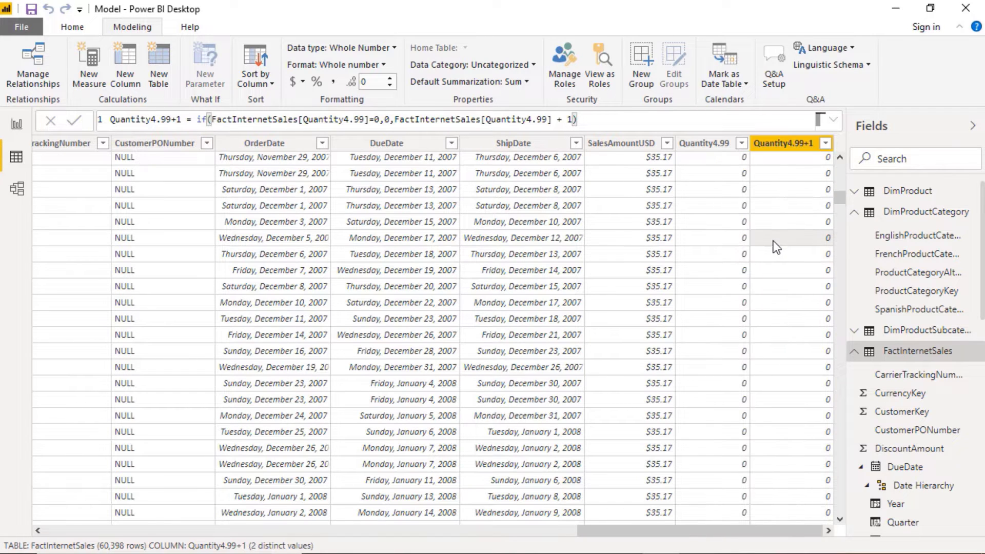
Replace the old visual with a full-size table of Quantity4.99 and Quantity4.99+1 sums (8827, 17654)
click(17, 124)
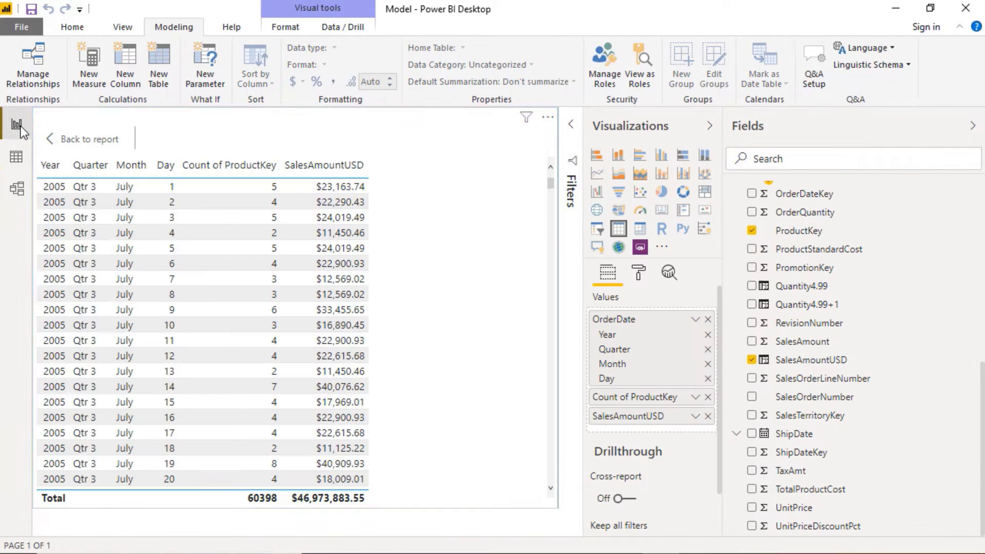
click(100, 140)
click(121, 186)
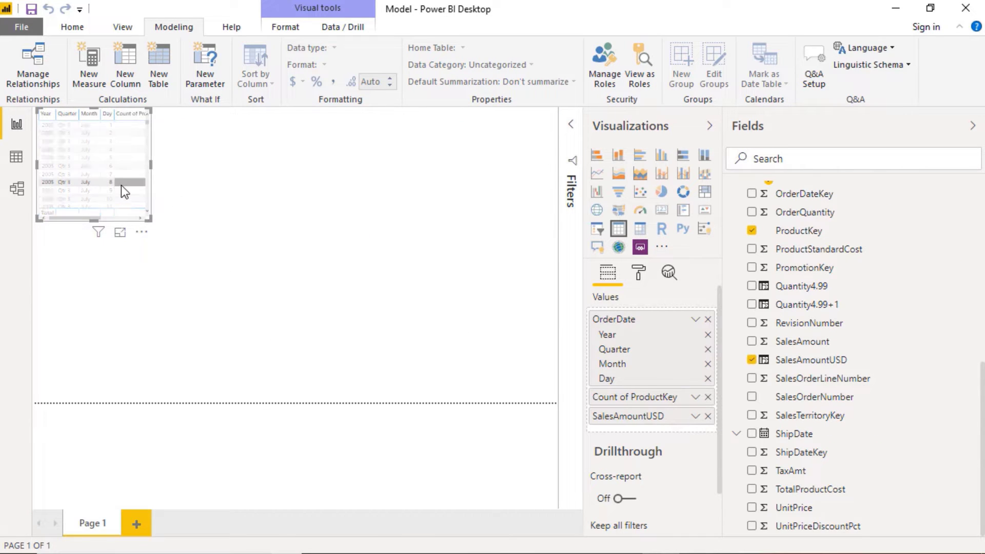
key(Delete)
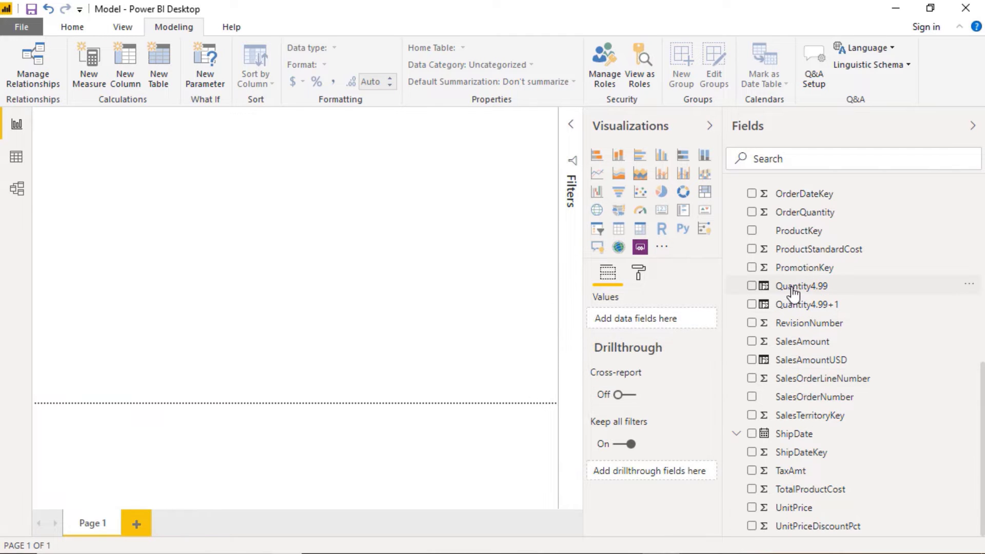
click(750, 286)
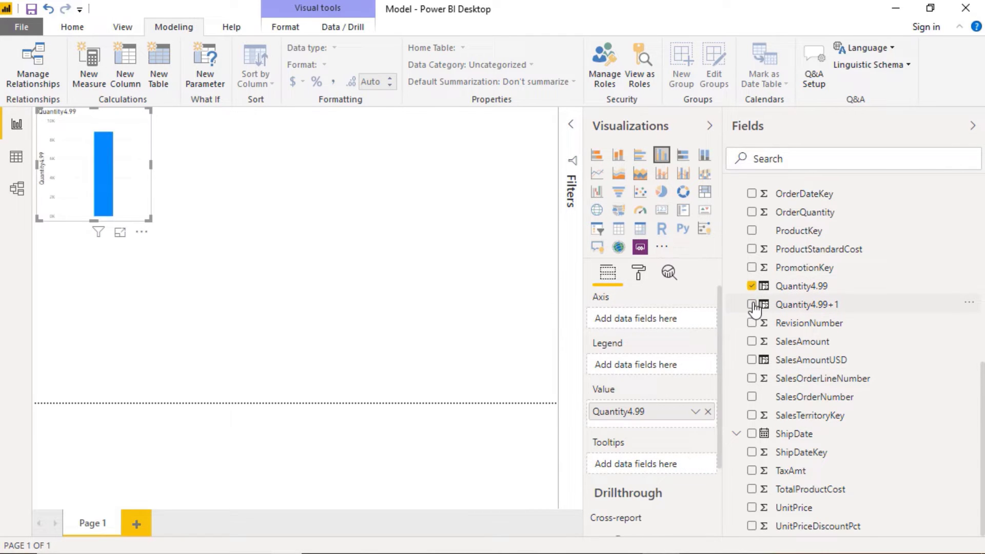
click(750, 304)
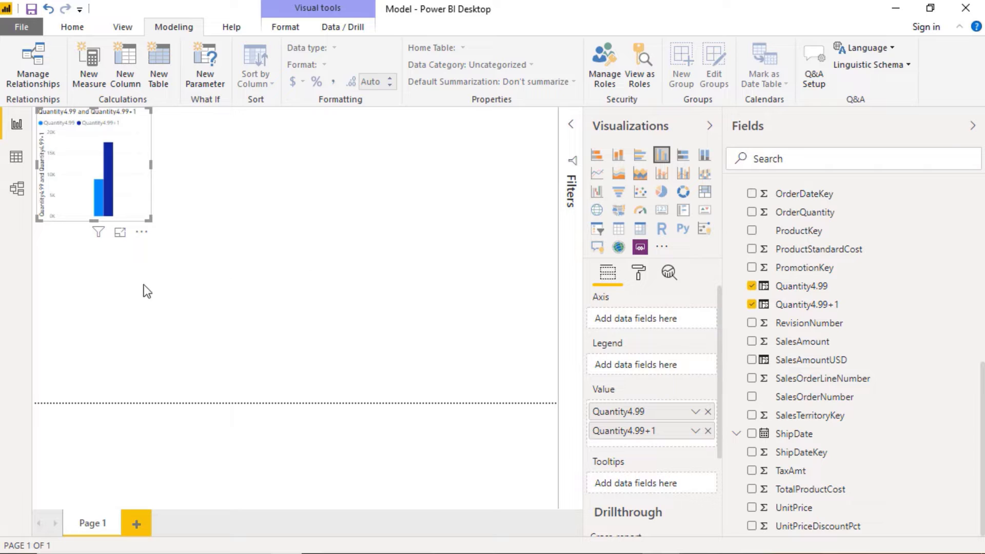
click(618, 228)
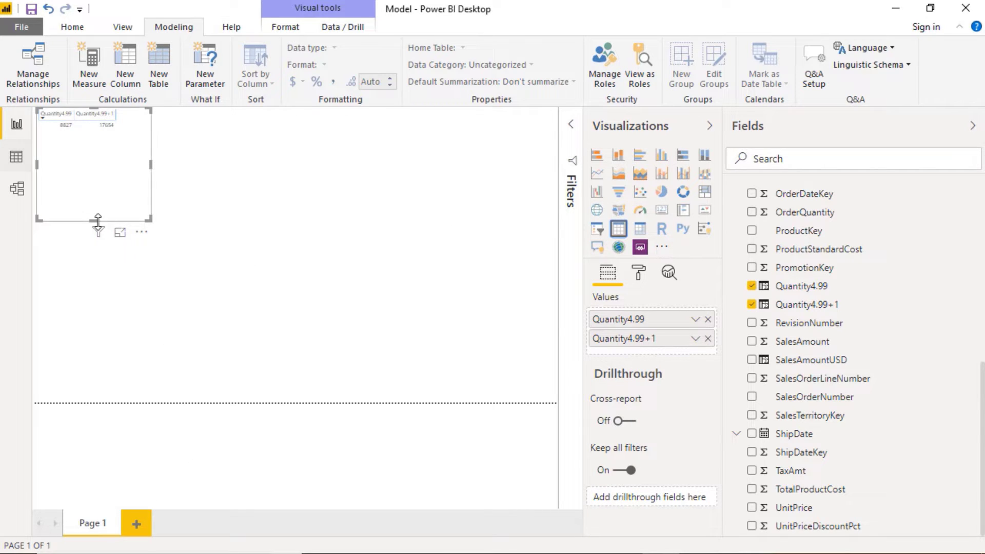
click(120, 232)
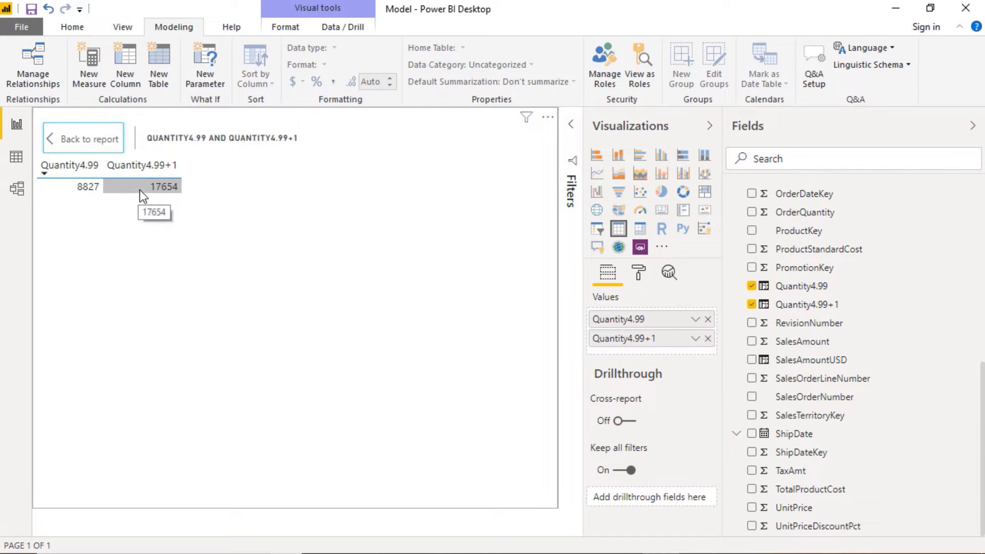
Add both fields again summarized as Count (60398 each), then go to Data view
click(696, 320)
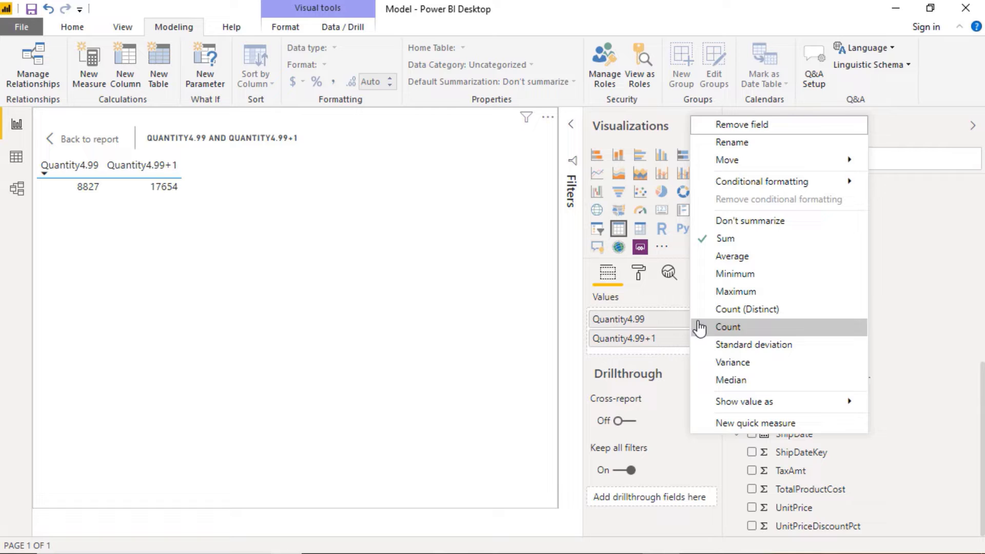
click(665, 361)
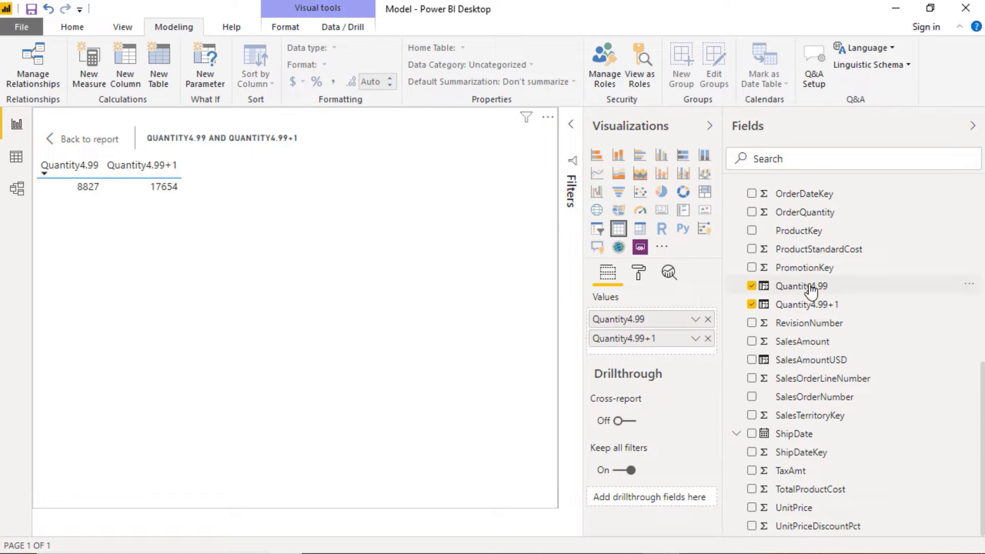
drag(810, 291, 670, 353)
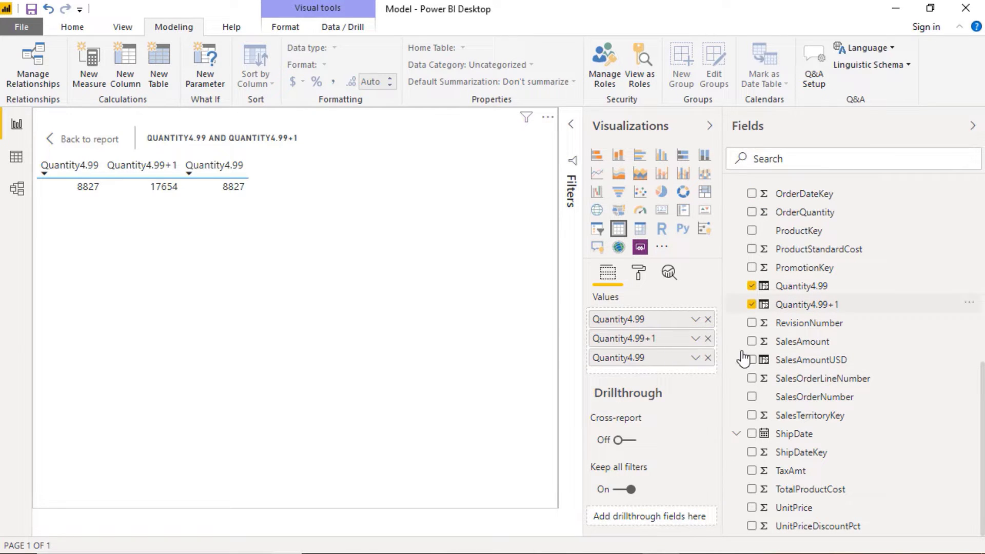
drag(806, 304, 697, 365)
click(695, 377)
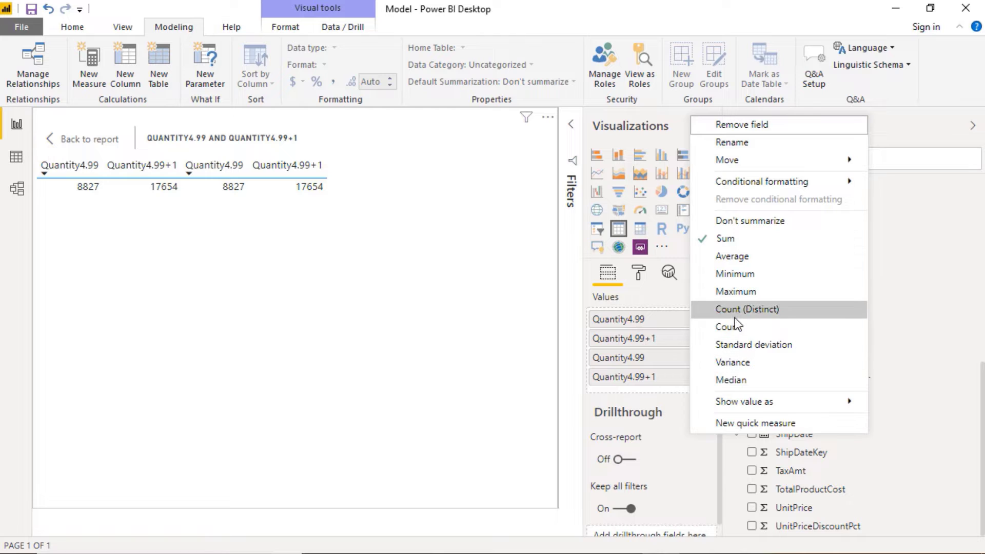
click(736, 324)
click(696, 377)
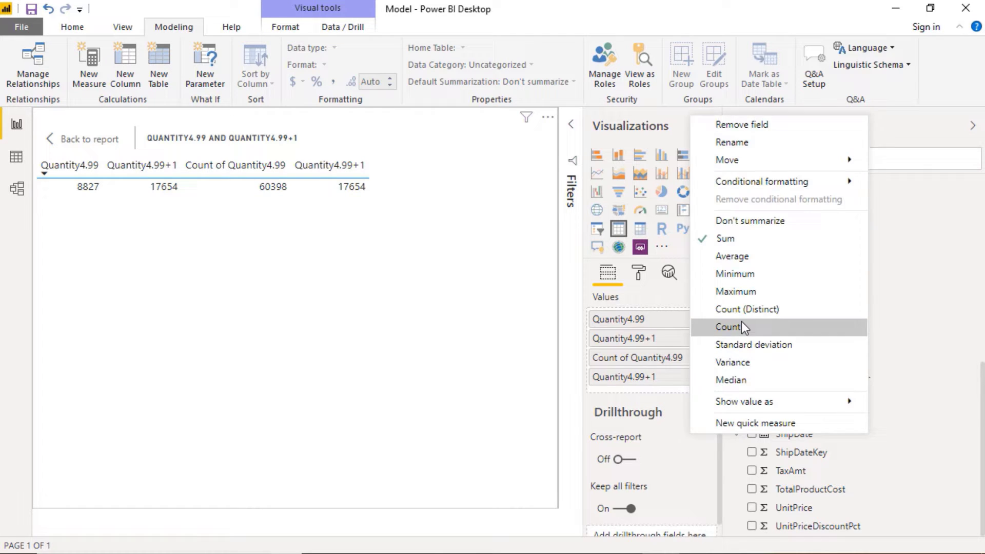
click(741, 323)
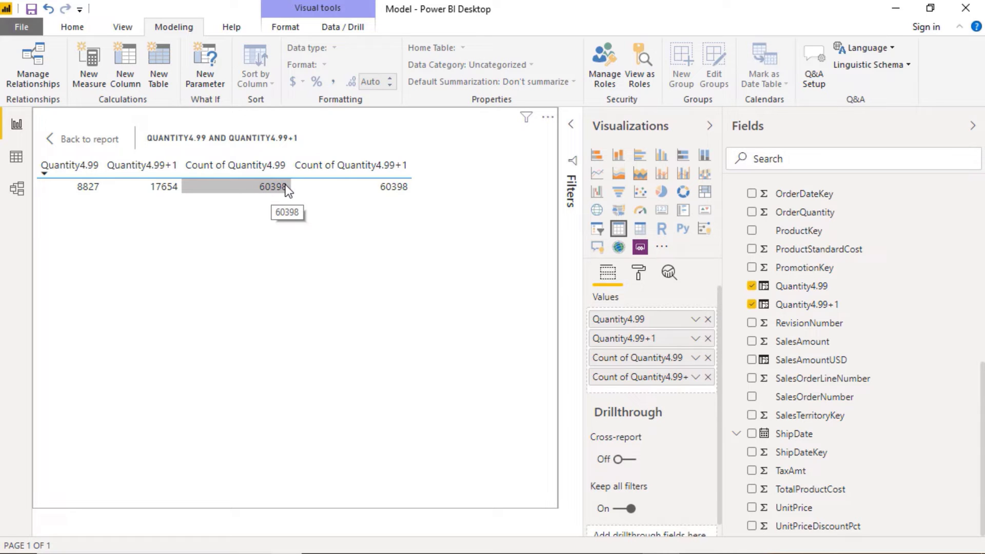
click(16, 157)
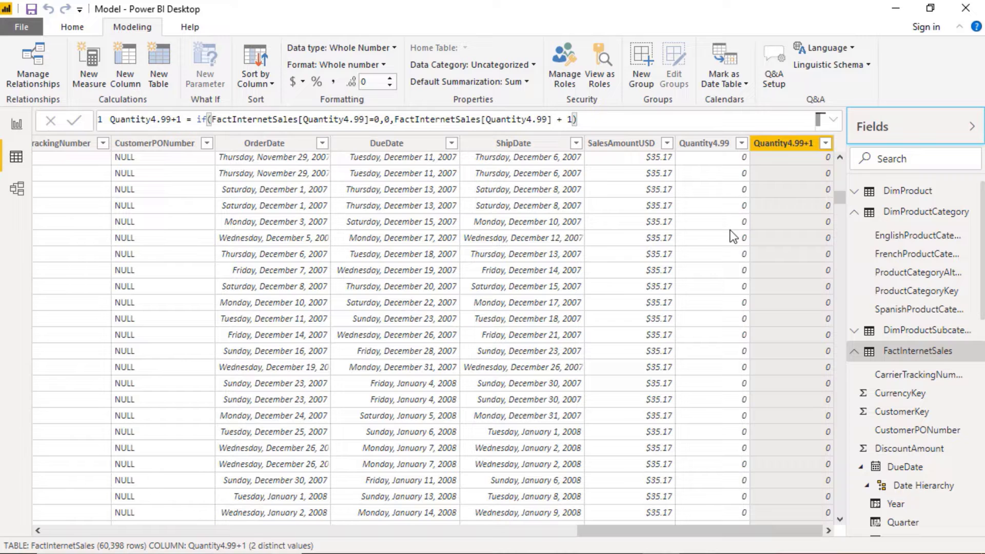
Add Quantity4.99 as an Average column (0.15) and remove the extra Quantity4.99+1 field
drag(840, 197, 839, 187)
click(17, 123)
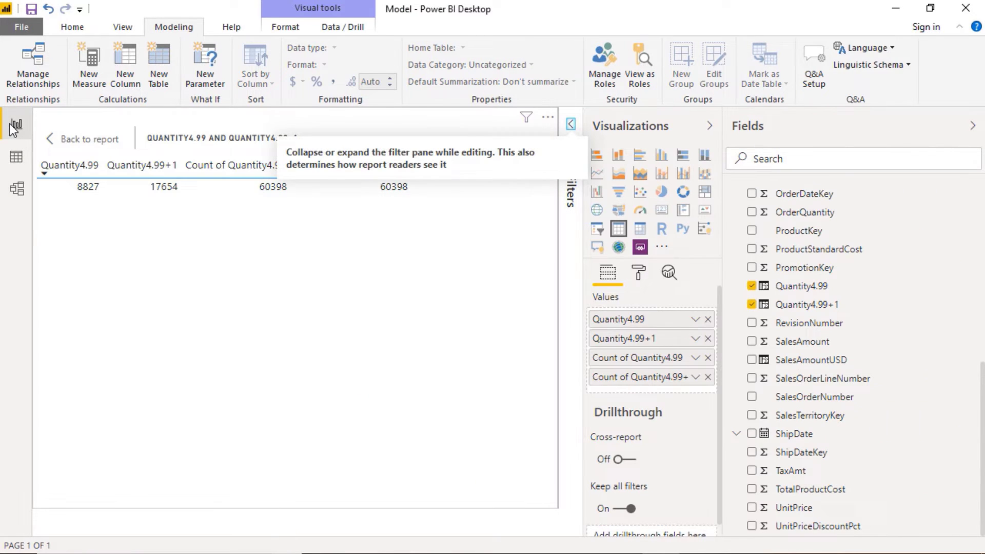
drag(810, 285, 680, 391)
drag(809, 305, 670, 406)
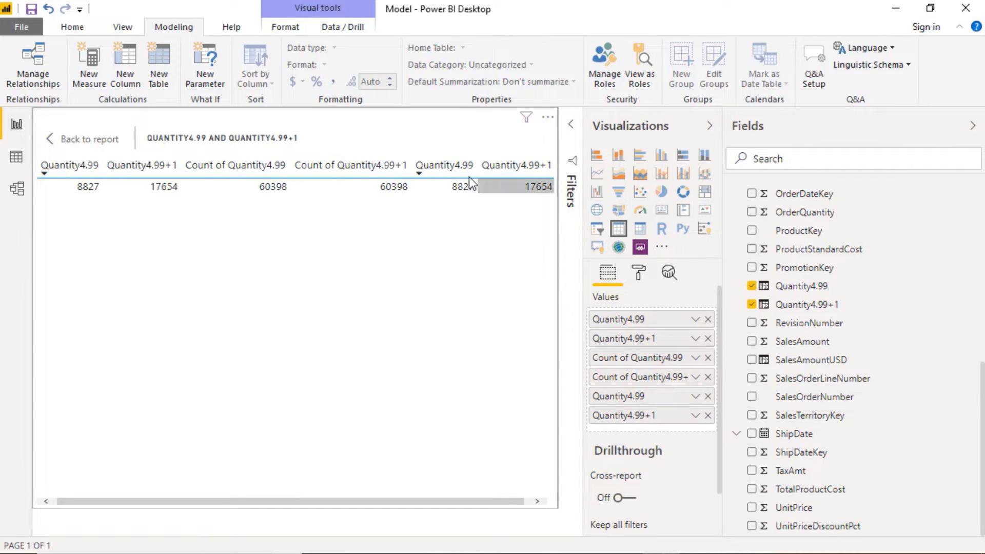
click(695, 396)
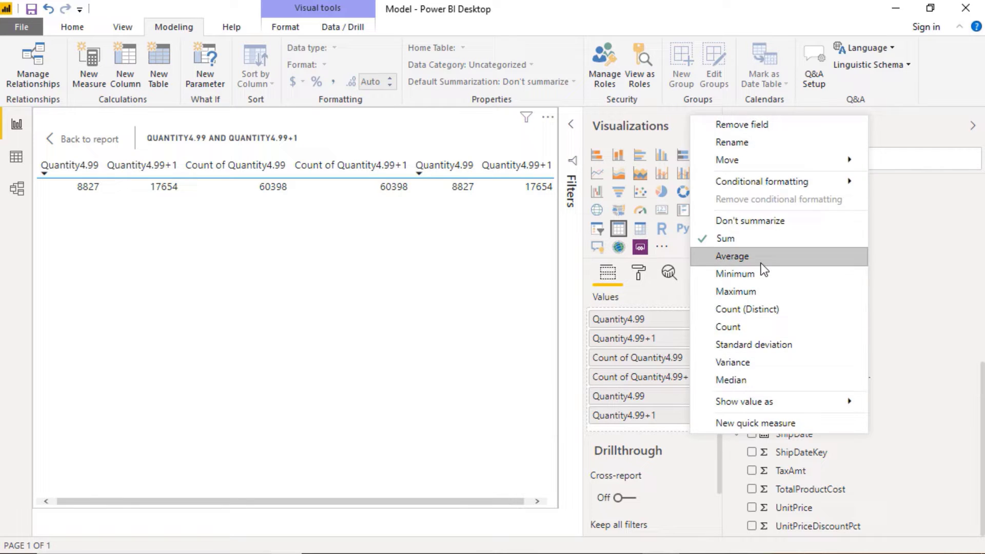
click(736, 255)
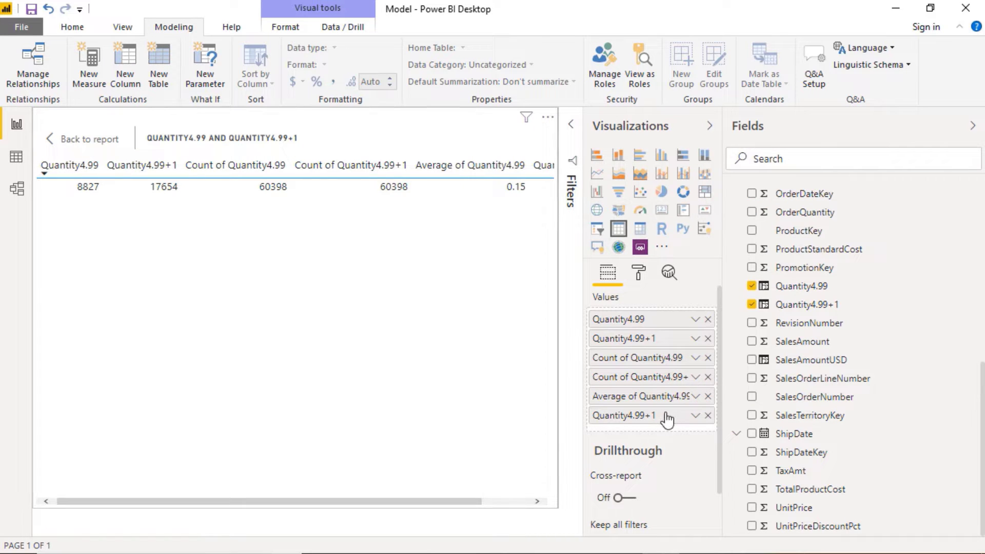
drag(665, 416, 572, 508)
click(708, 415)
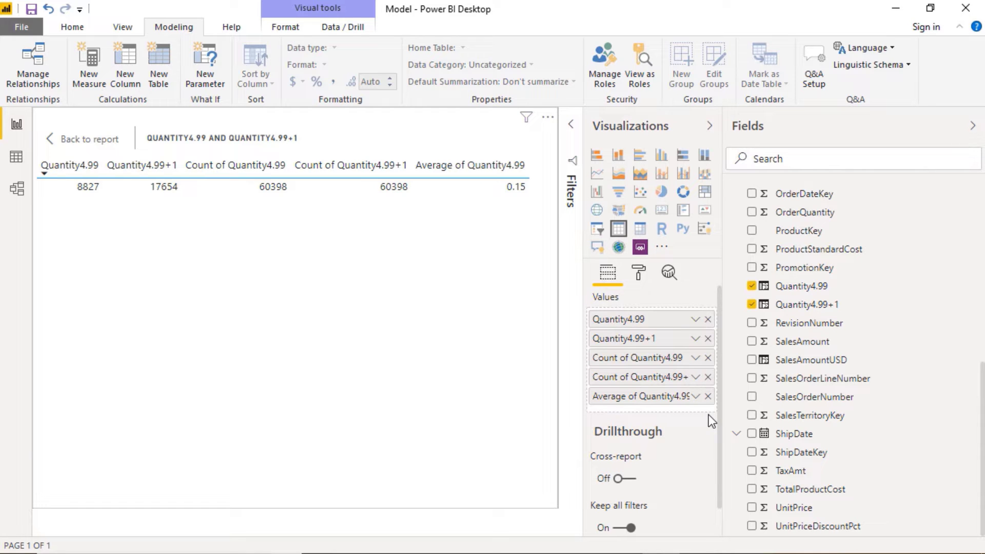
In Data view, replace the trailing 0 in the Quantity4.99 formula with "", producing #ERROR values
click(17, 157)
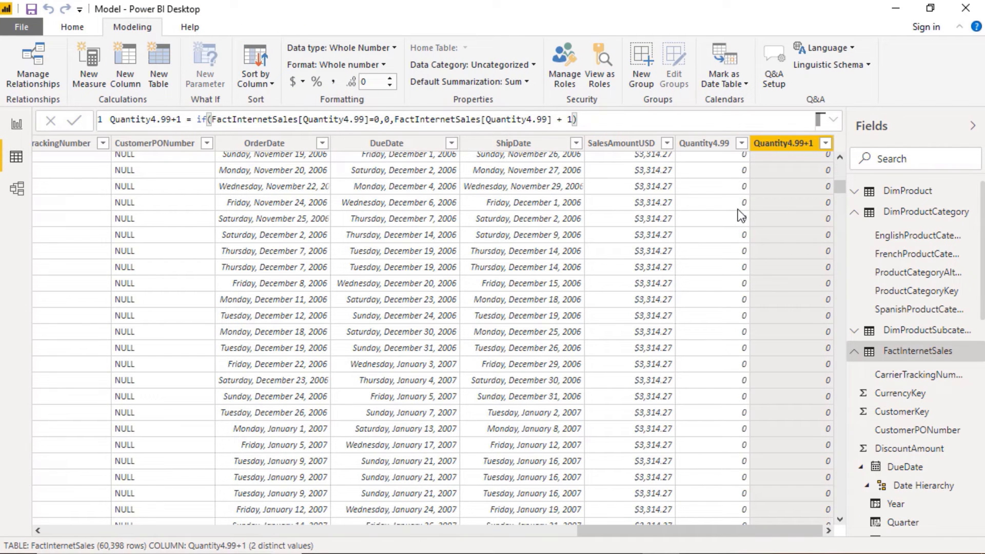
click(742, 187)
drag(837, 188, 847, 153)
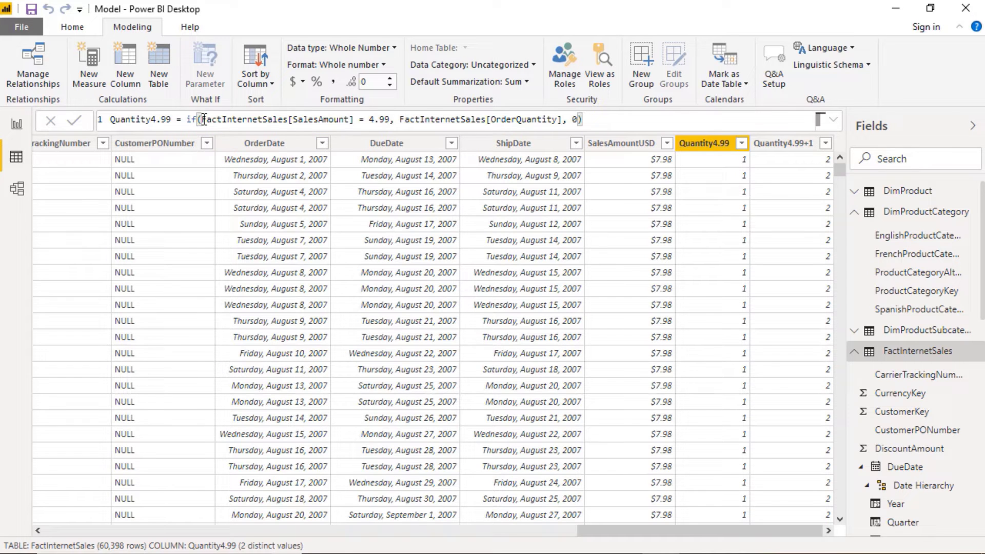
drag(204, 120, 543, 123)
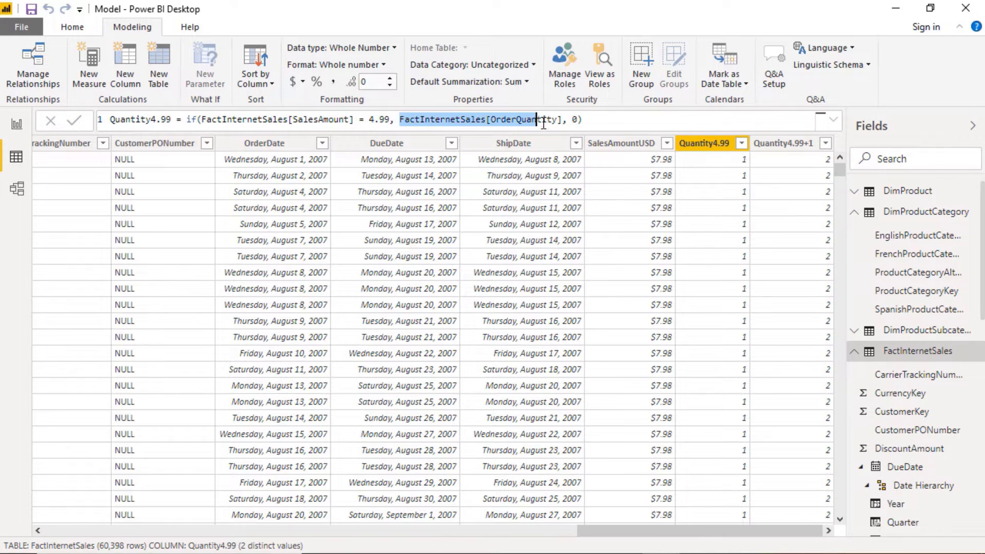
double_click(575, 119)
key(Delete)
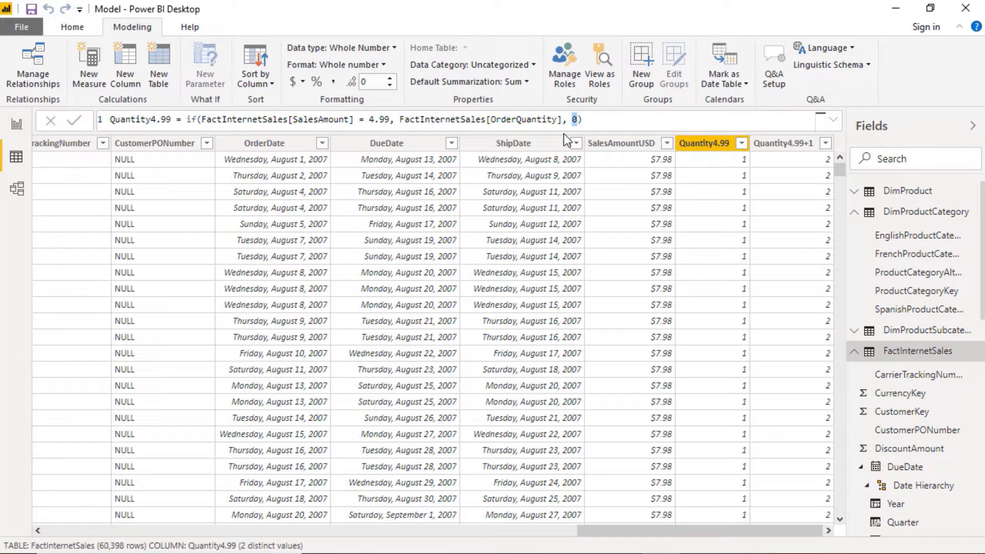
text("")
key(Return)
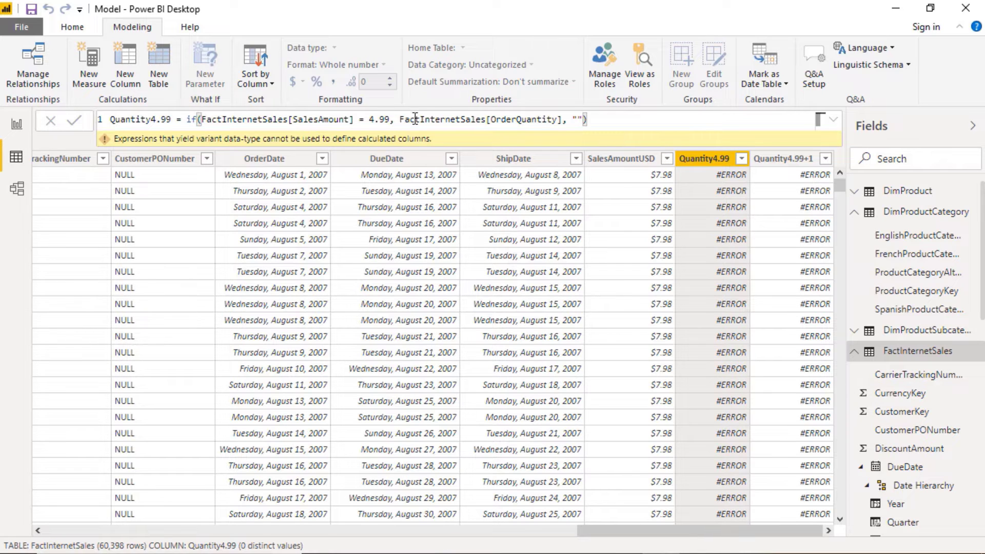
drag(399, 119, 583, 119)
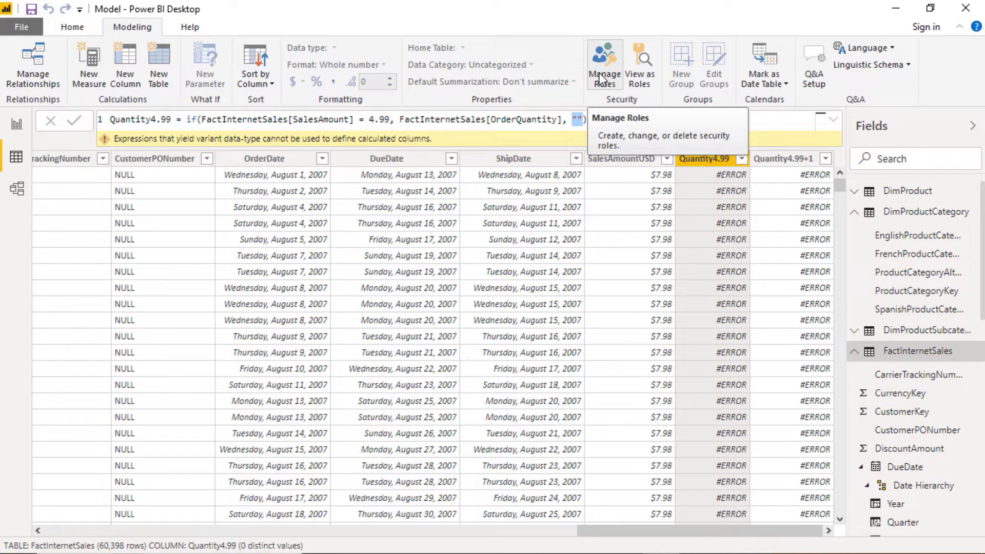
Restore the 0 in the Quantity4.99 formula, then try null as the result instead
text(0)
key(Return)
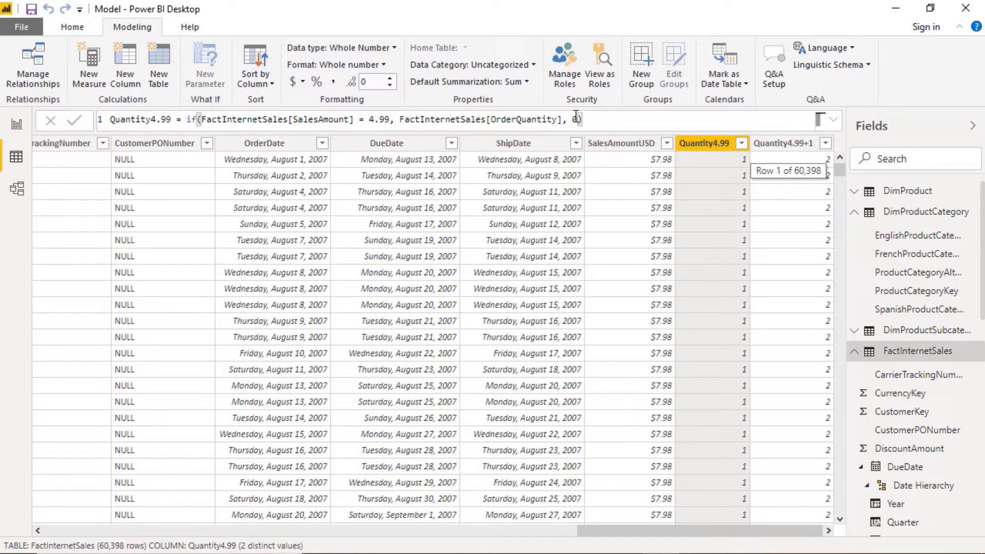
double_click(576, 121)
text(null)
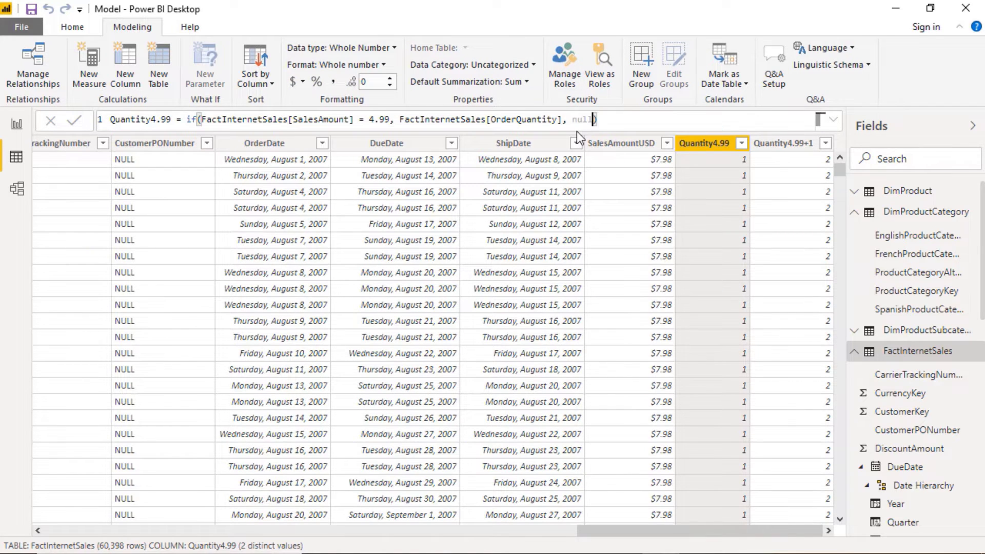
key(Return)
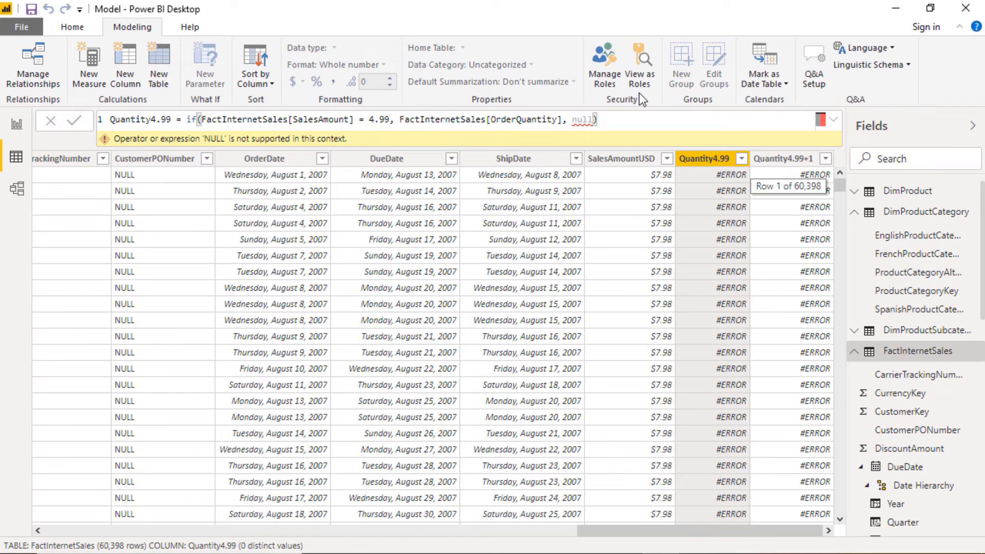
Put quotes around null, then replace the quoted null with BLANK() from autocomplete
click(572, 120)
text(")
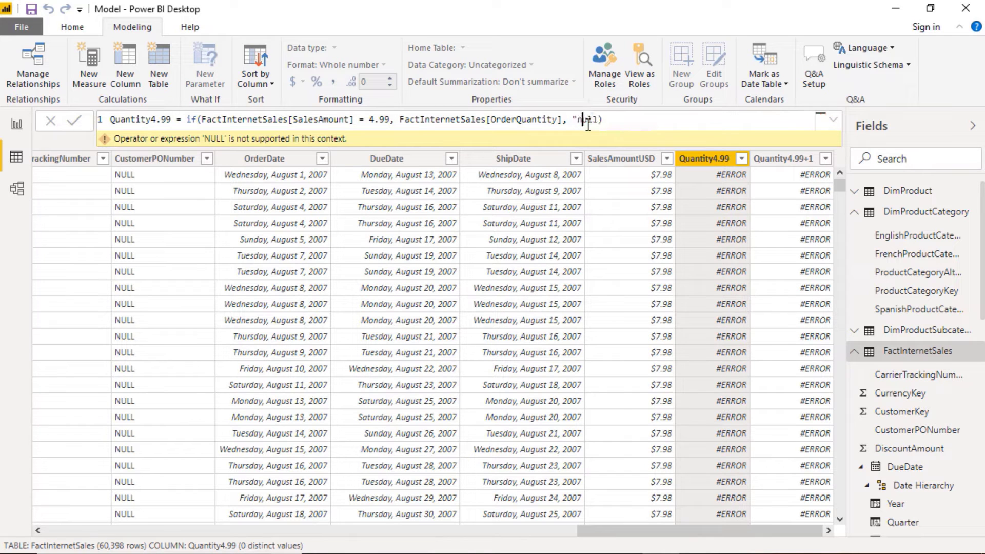
key(Right)
key(Right)
key(Right)
text(")
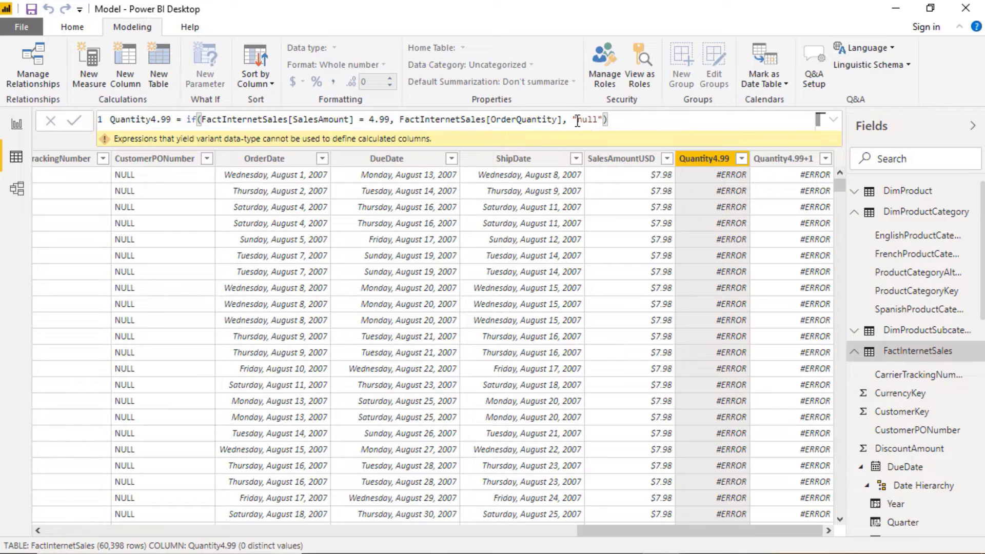
drag(572, 120, 603, 120)
key(BackSpace)
text(bla)
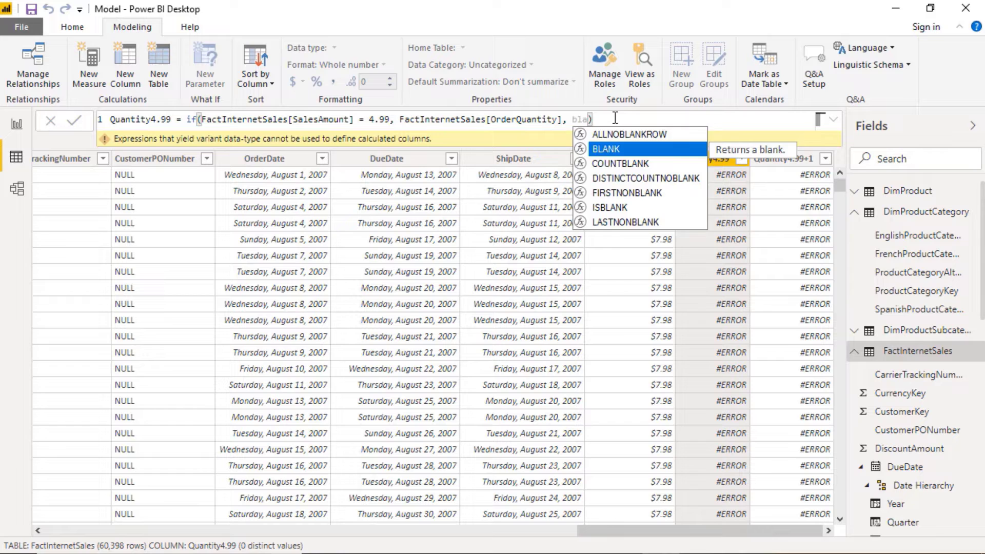
key(Tab)
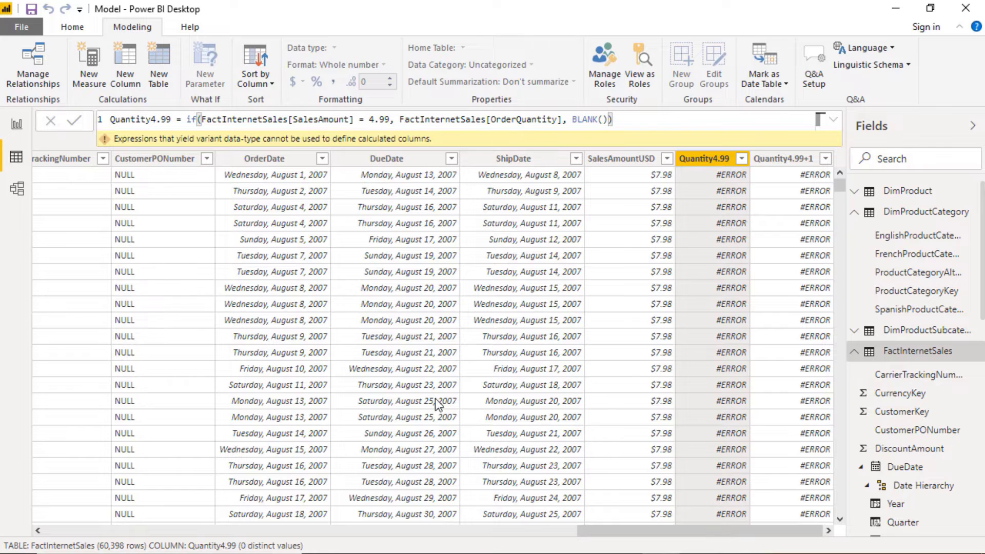
Check the BLANK function's description in the Excel DAX reference workbook, then return to Power BI
mouse_move(547, 553)
click(647, 506)
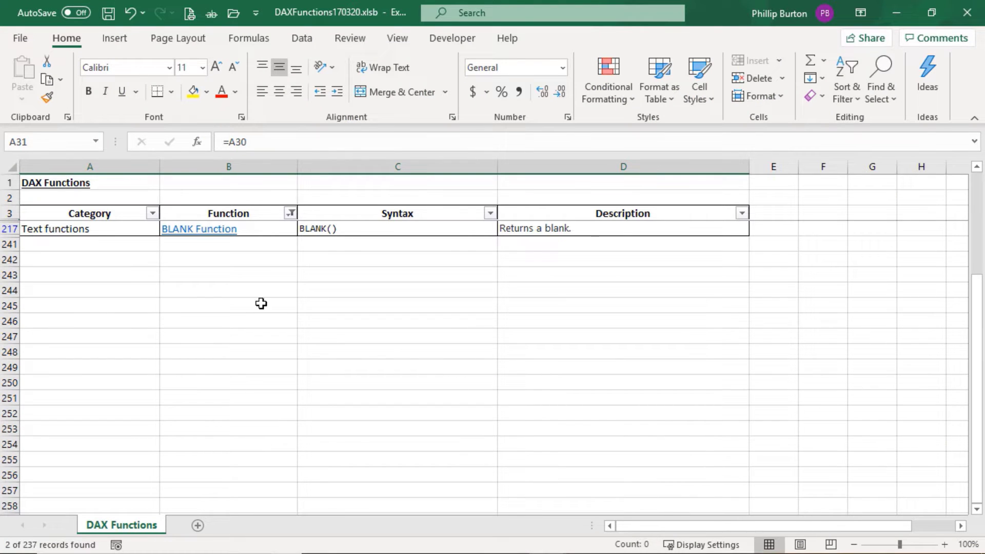
click(519, 230)
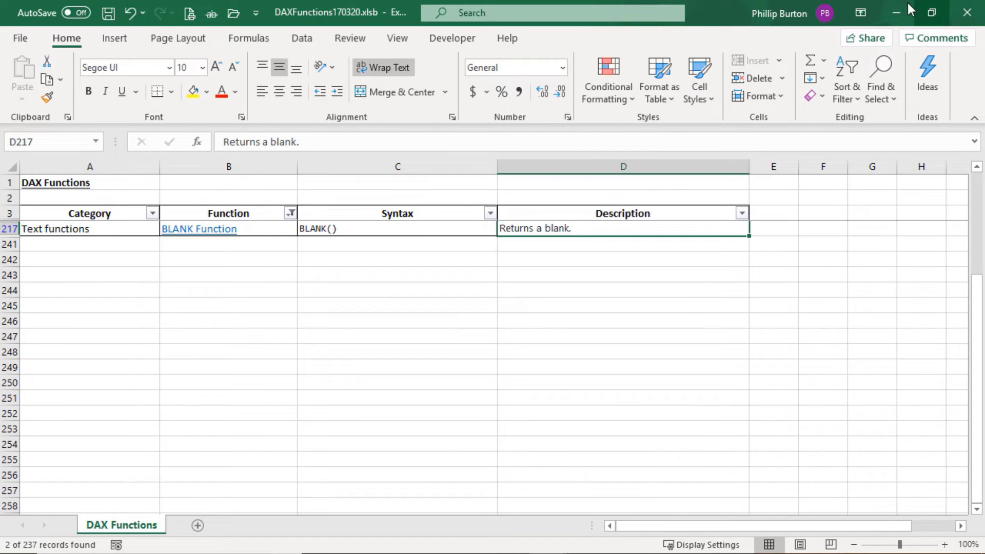
click(895, 13)
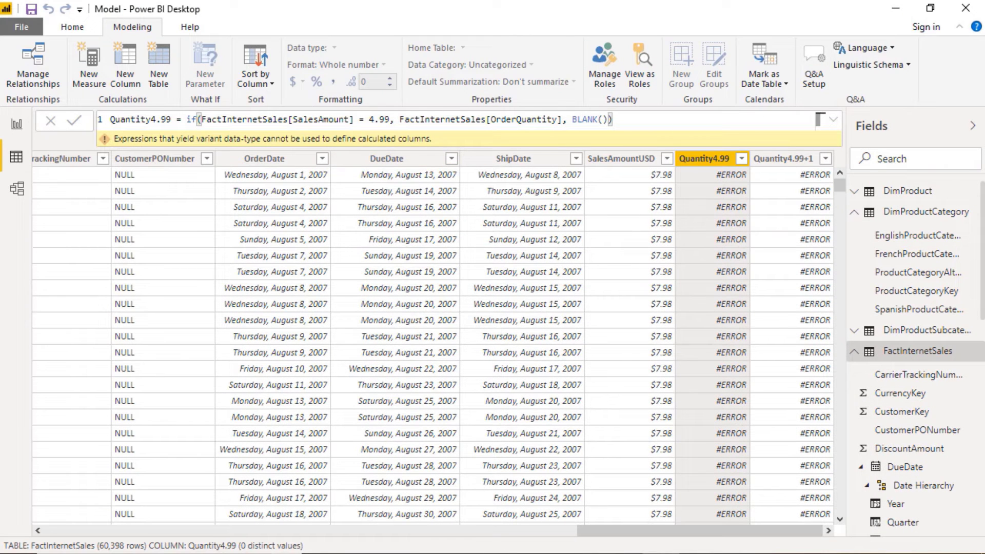
Commit the BLANK() Quantity4.99 formula to clear the #ERROR values, then select the Quantity4.99+1 formula's condition
click(76, 122)
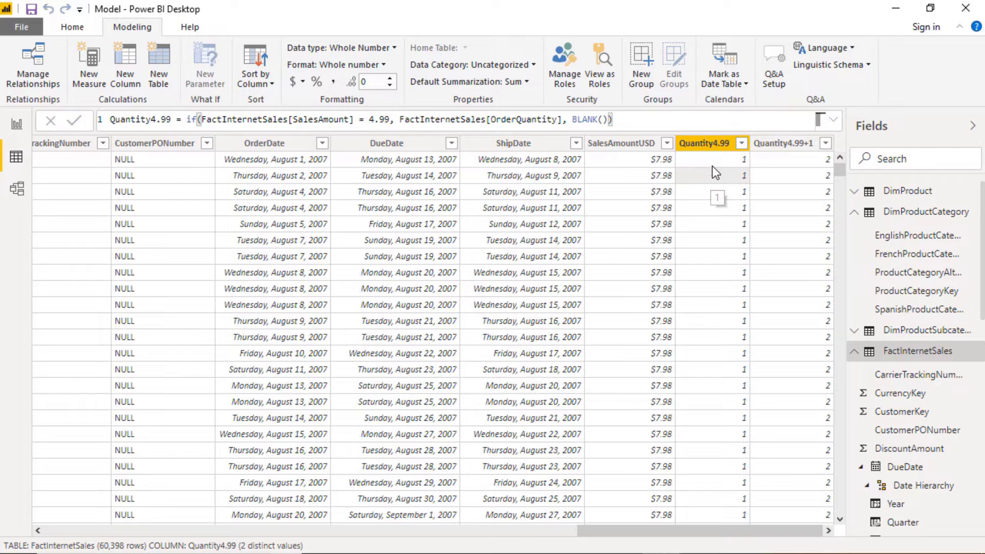
drag(843, 176, 716, 201)
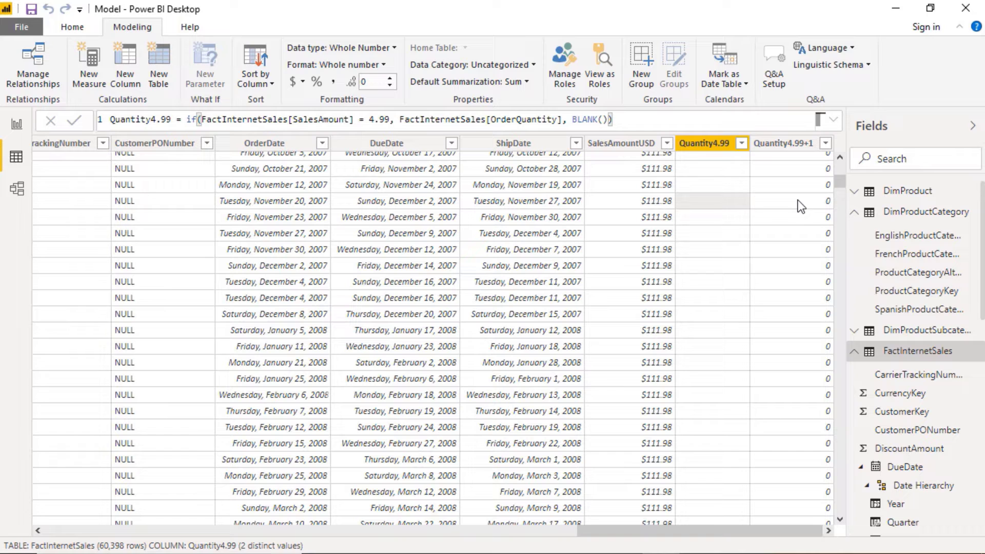
click(779, 198)
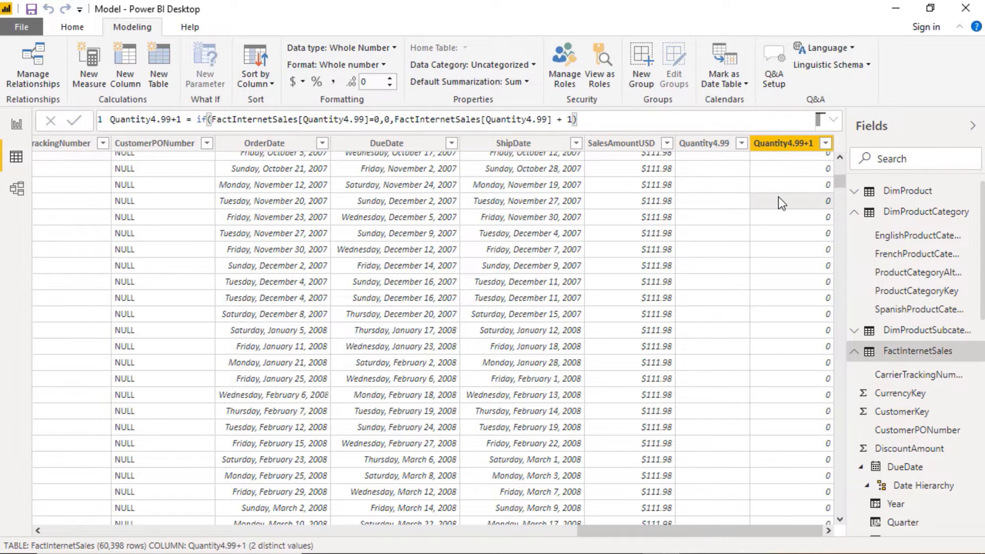
click(718, 202)
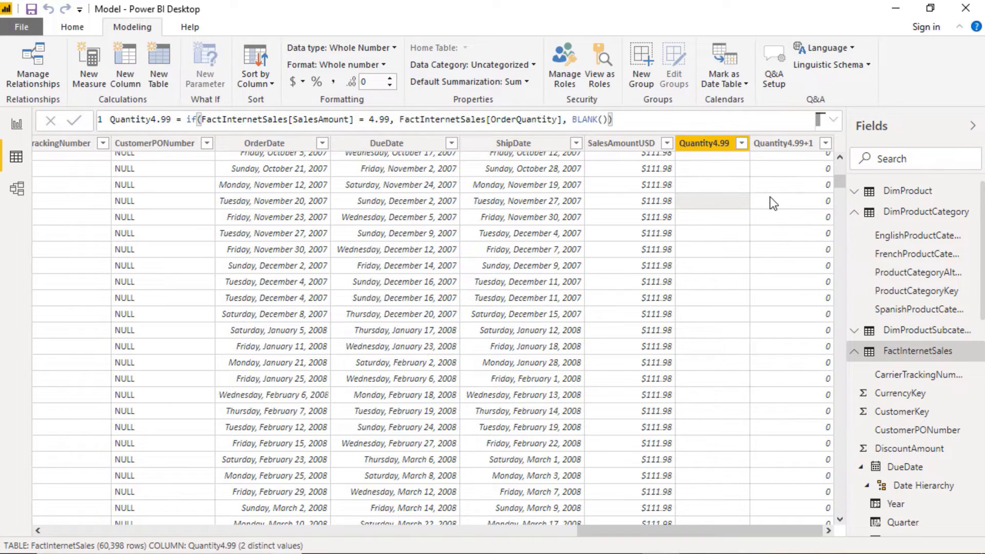
click(769, 202)
mouse_move(211, 119)
mouse_down()
mouse_move(390, 121)
mouse_move(212, 119)
mouse_up()
click(373, 121)
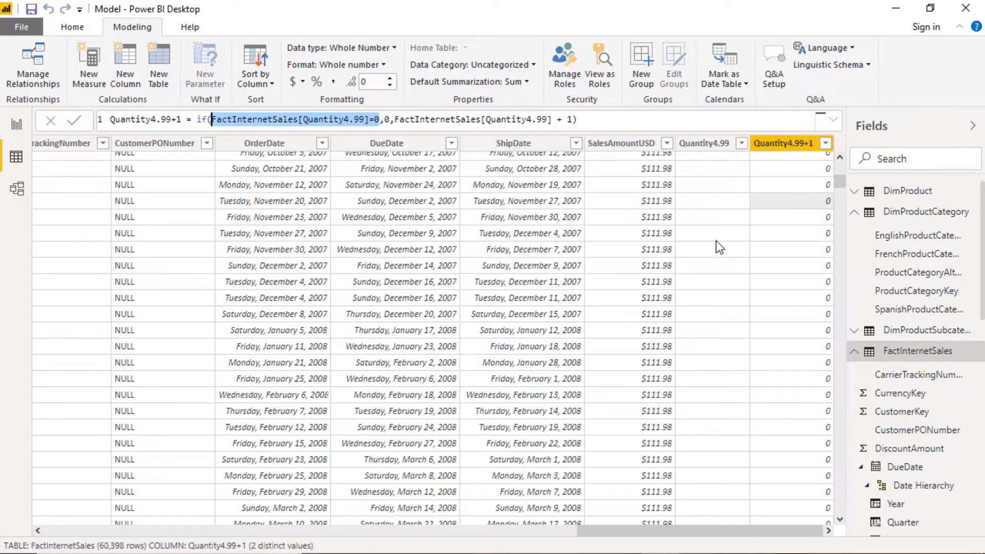
Change the condition from Quantity4.99=0 to ISBLANK(FactInternetSales[Quantity4.99])
click(379, 119)
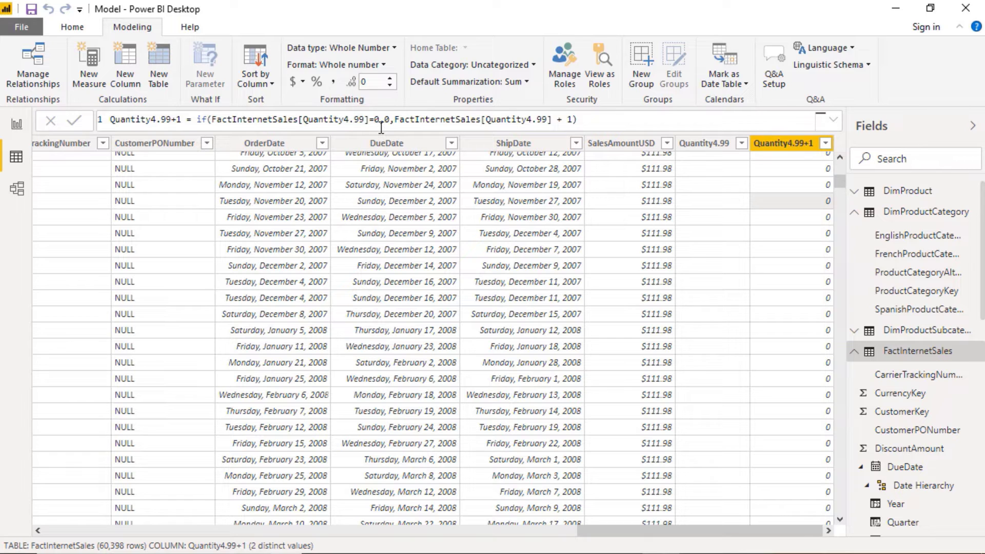
key(BackSpace)
key(BackSpace)
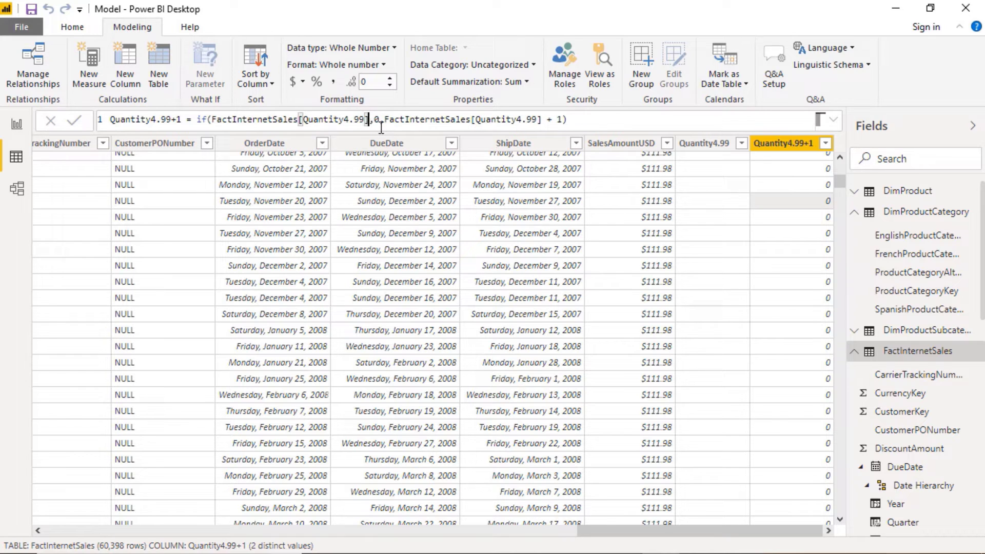
click(211, 119)
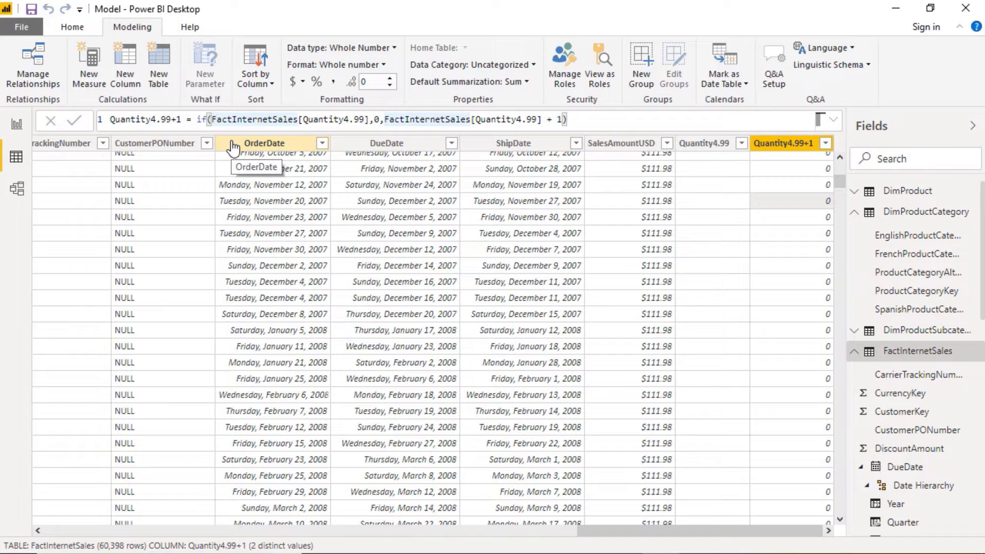
text(isb)
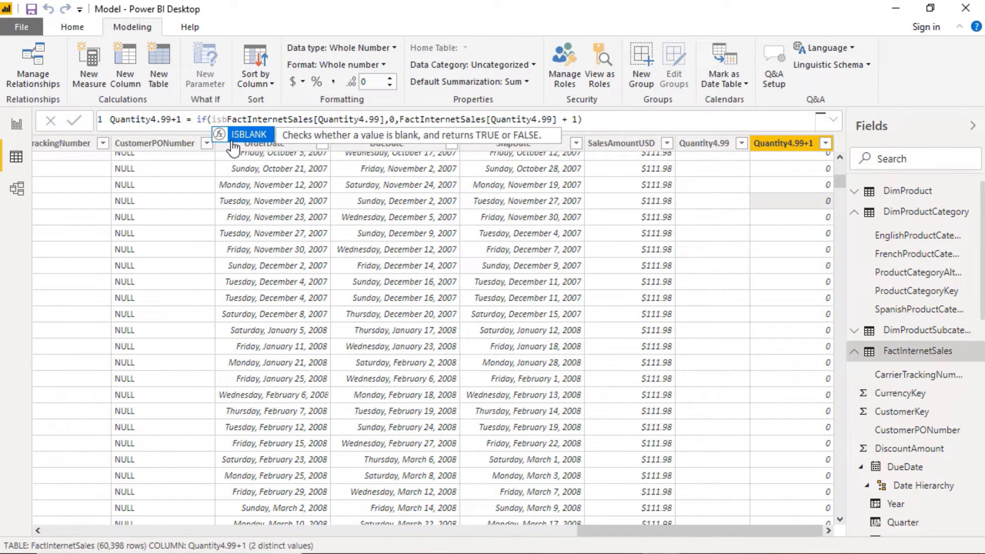
key(Tab)
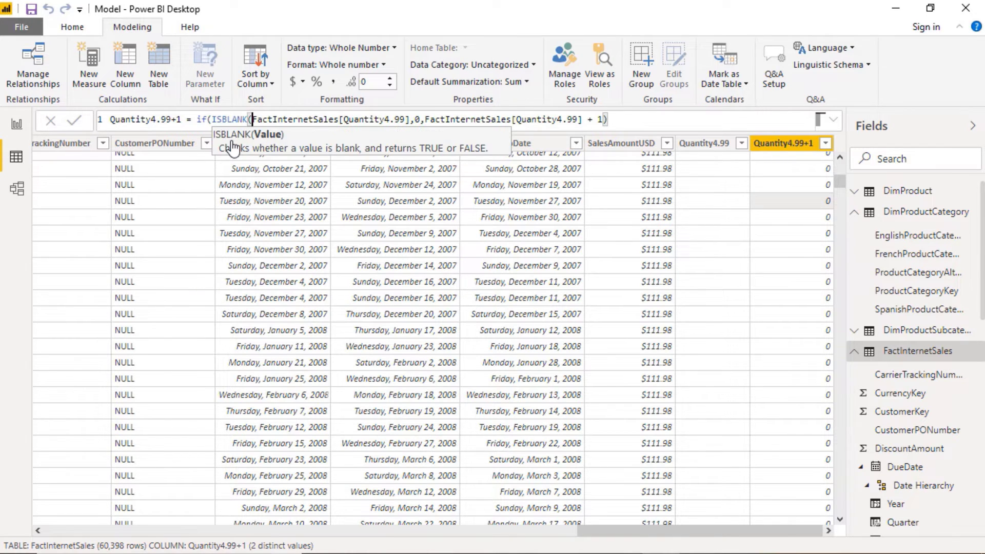
click(409, 119)
text())
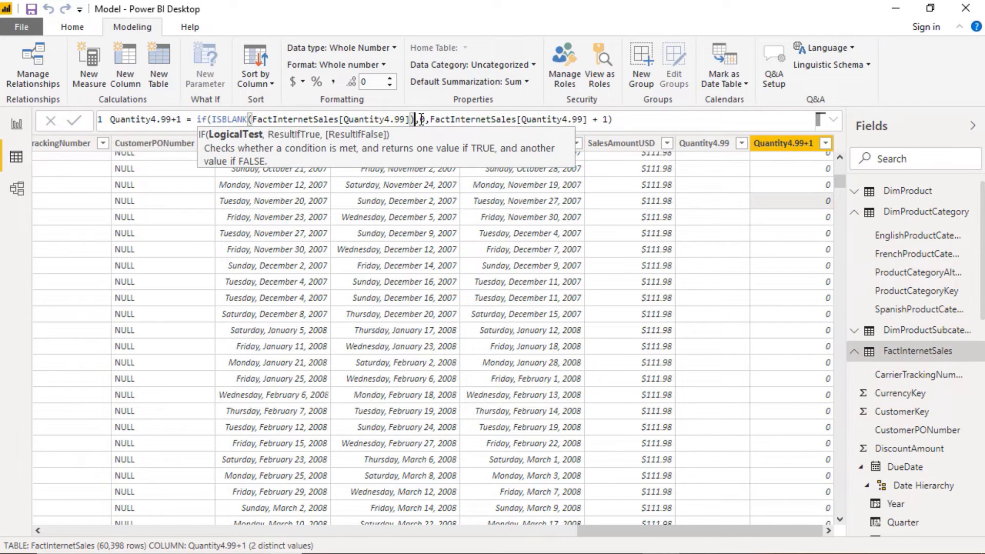
Replace the 0 returned for blank rows with BLANK()
click(422, 119)
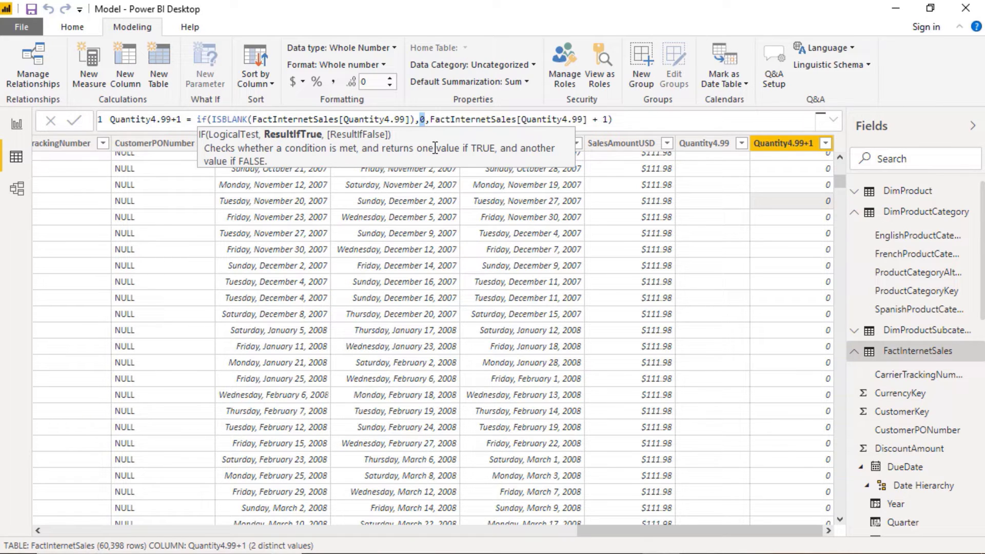
key(BackSpace)
text(bl)
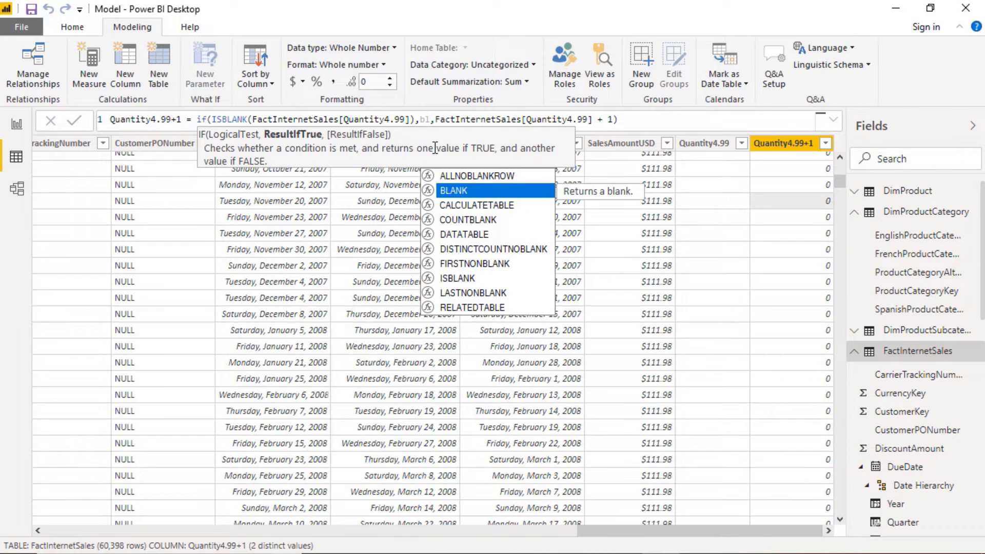
key(Tab)
text())
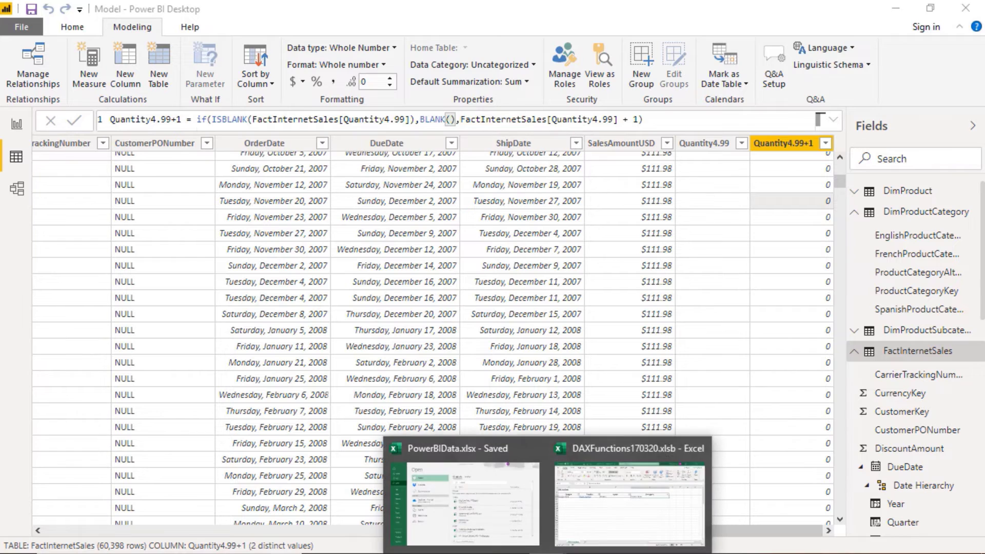
Look up ISBLANK's syntax and description in the Excel DAX reference, then return to Power BI
click(618, 505)
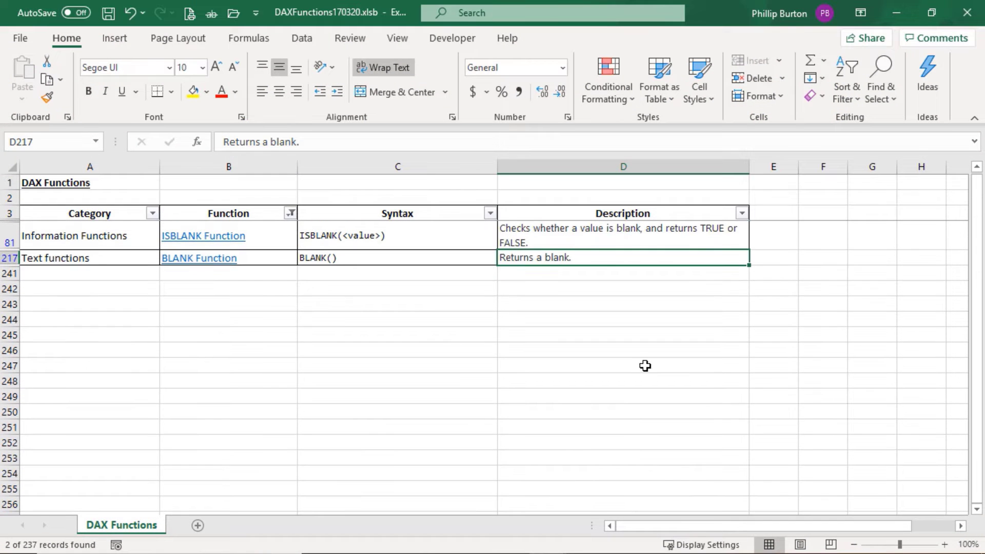
click(354, 233)
click(579, 228)
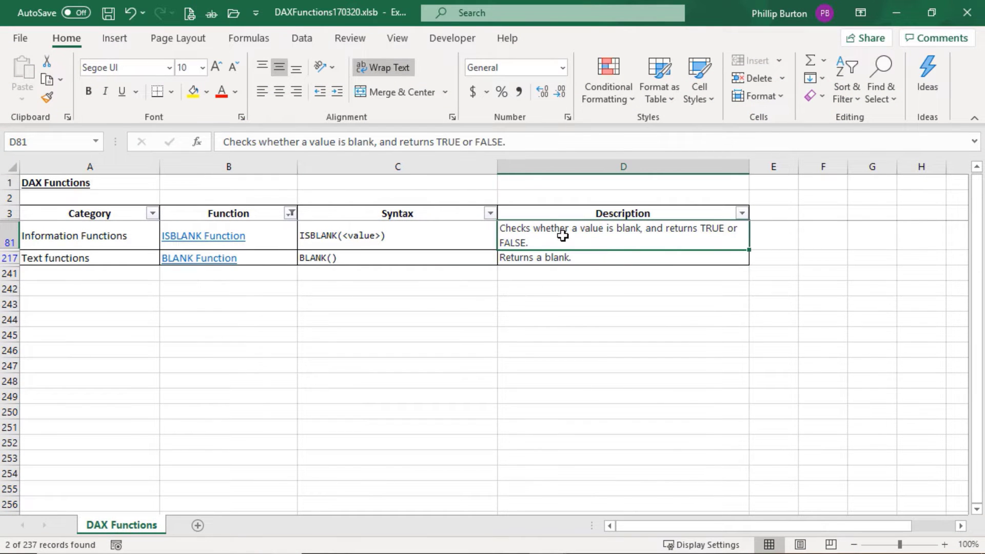
click(906, 10)
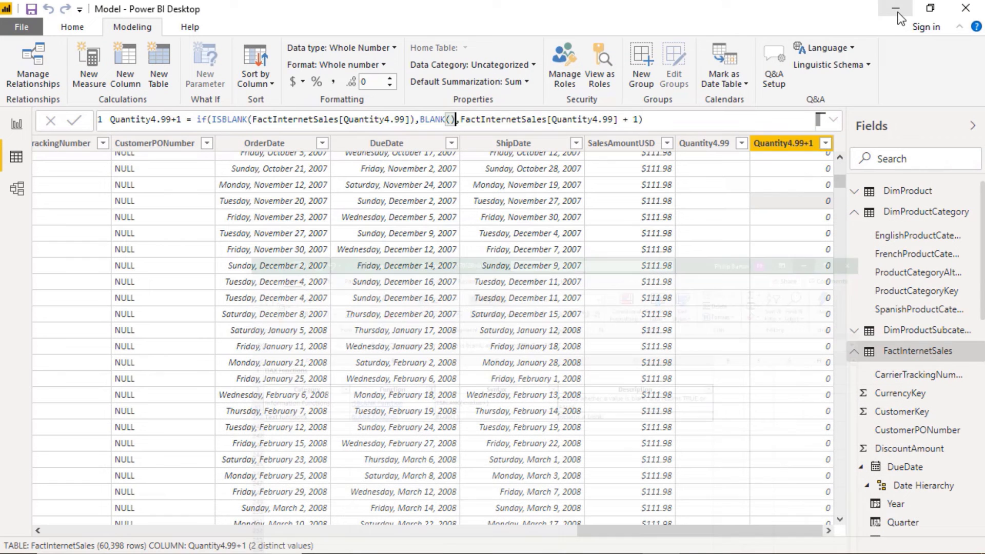
Commit the ISBLANK-based Quantity4.99+1 formula, review both columns, and view the report's 8827 counts
click(75, 124)
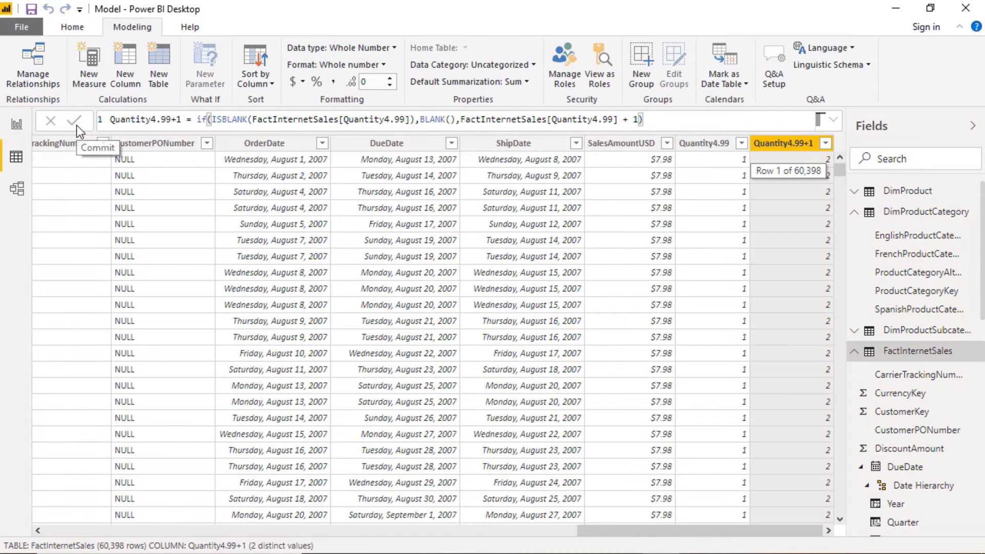
click(728, 175)
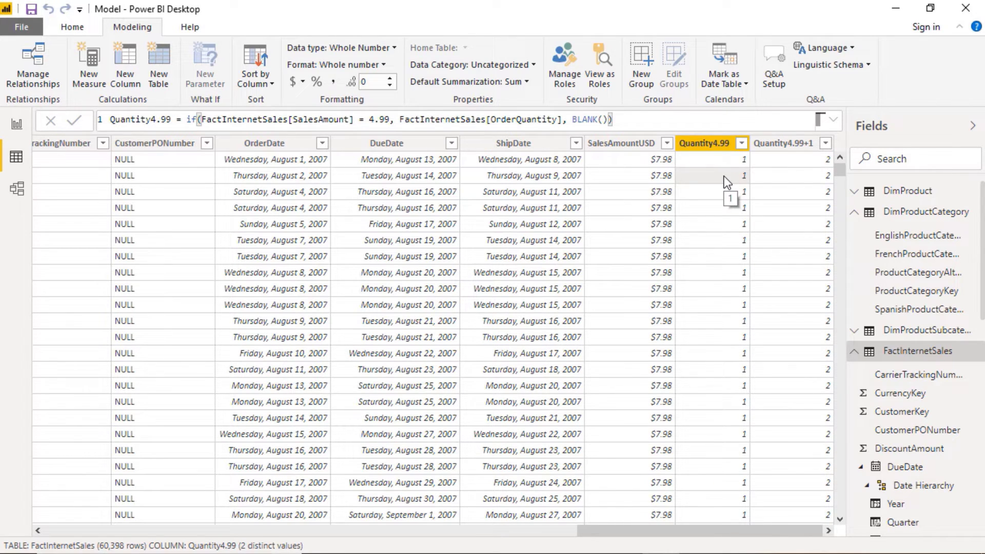
click(785, 175)
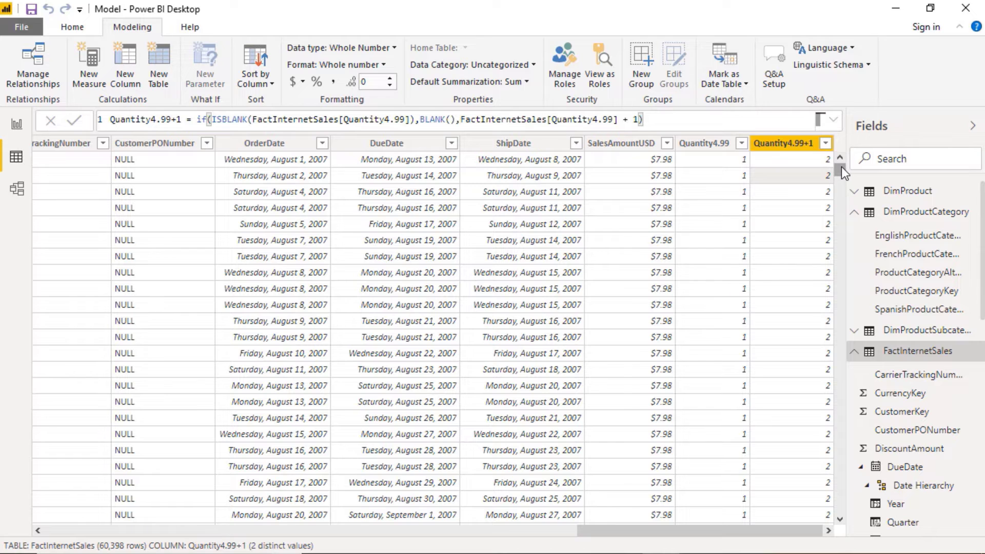
drag(841, 167, 841, 191)
click(724, 236)
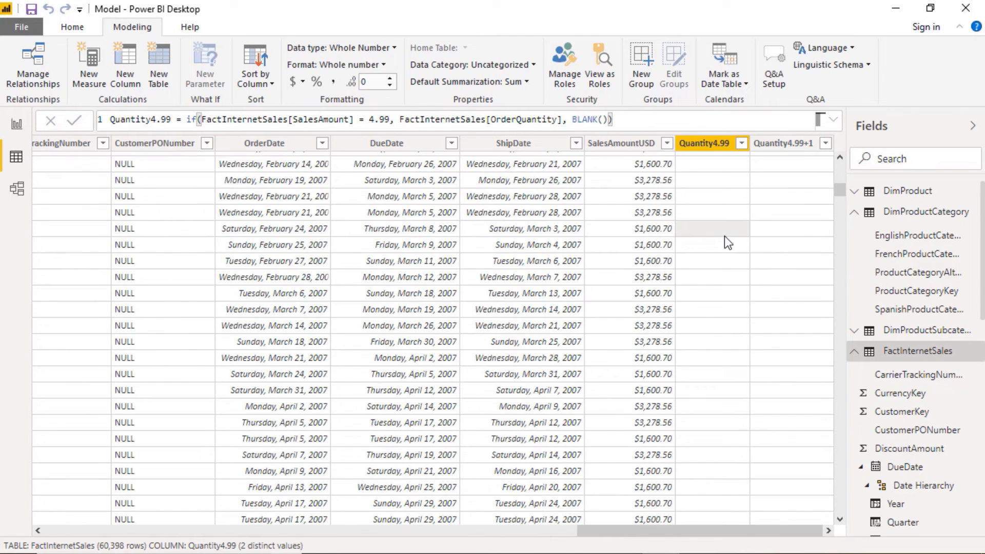
click(778, 228)
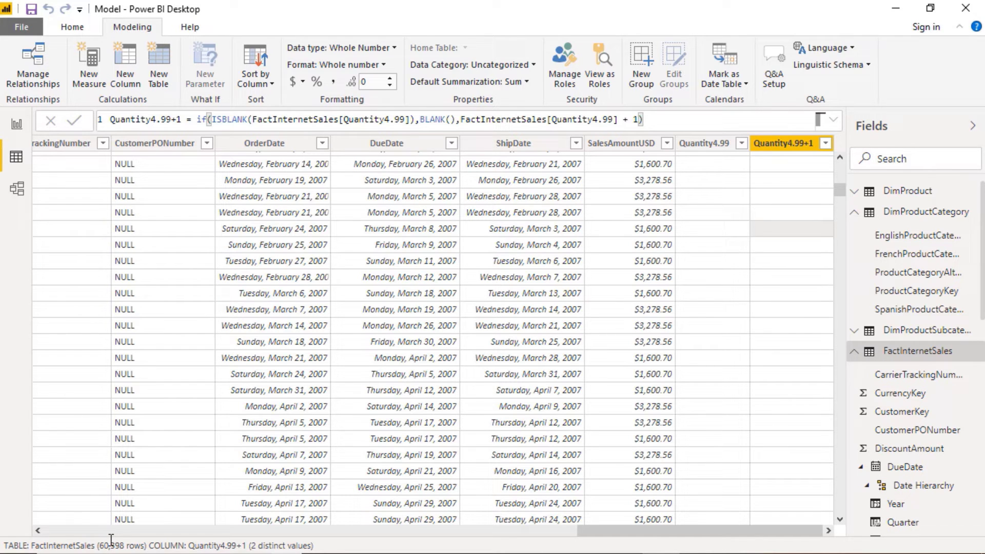
click(17, 124)
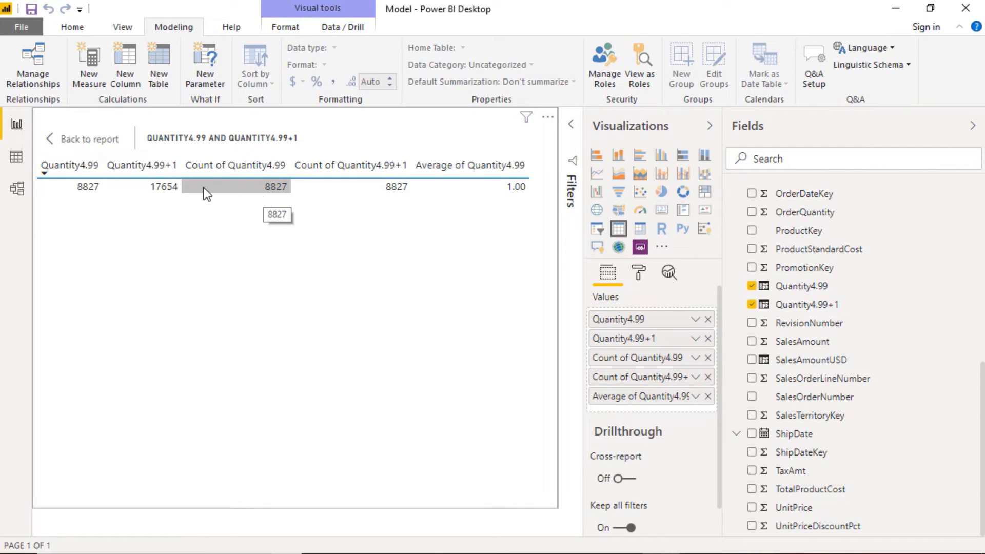
Go back to the FactInternetSales data grid and scroll to the Quantity4.99+1 column
click(17, 159)
drag(677, 532, 602, 528)
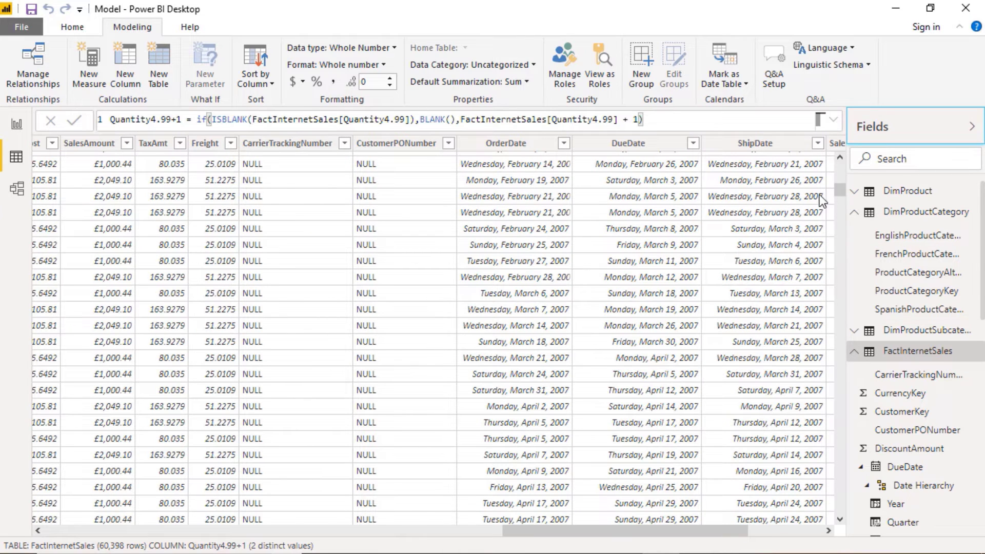
Filter the SalesAmount column to only 4.99, then check the report table
drag(839, 189, 839, 165)
click(126, 143)
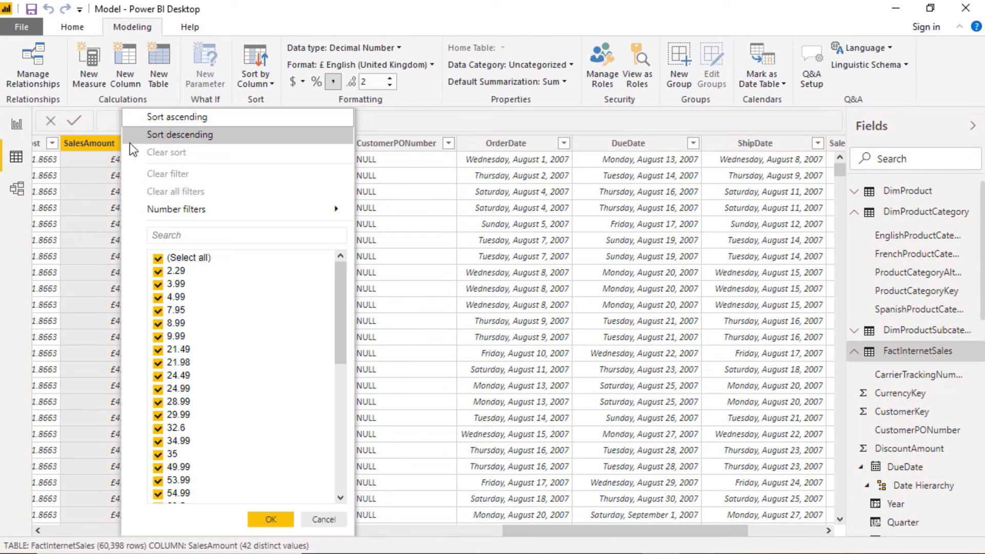
click(158, 257)
click(165, 299)
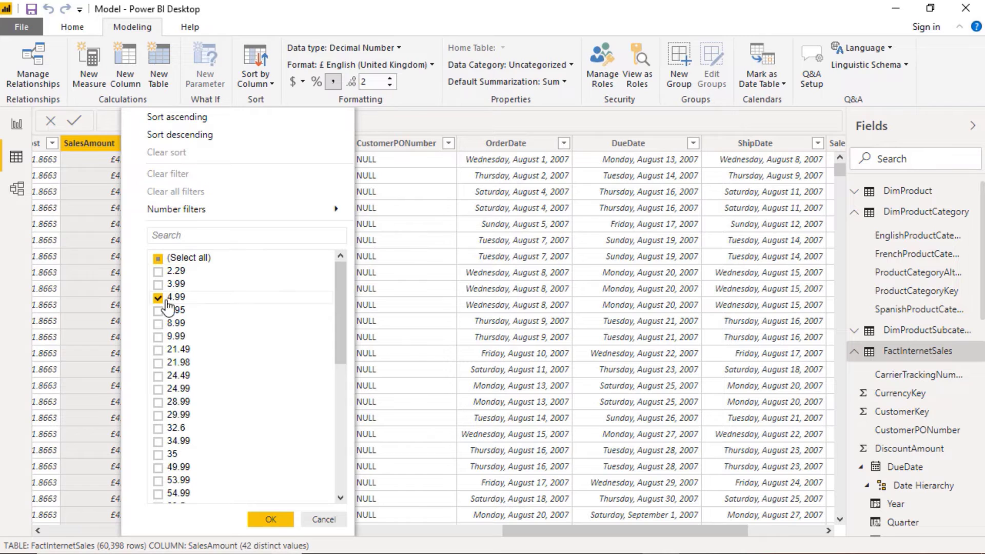
click(276, 522)
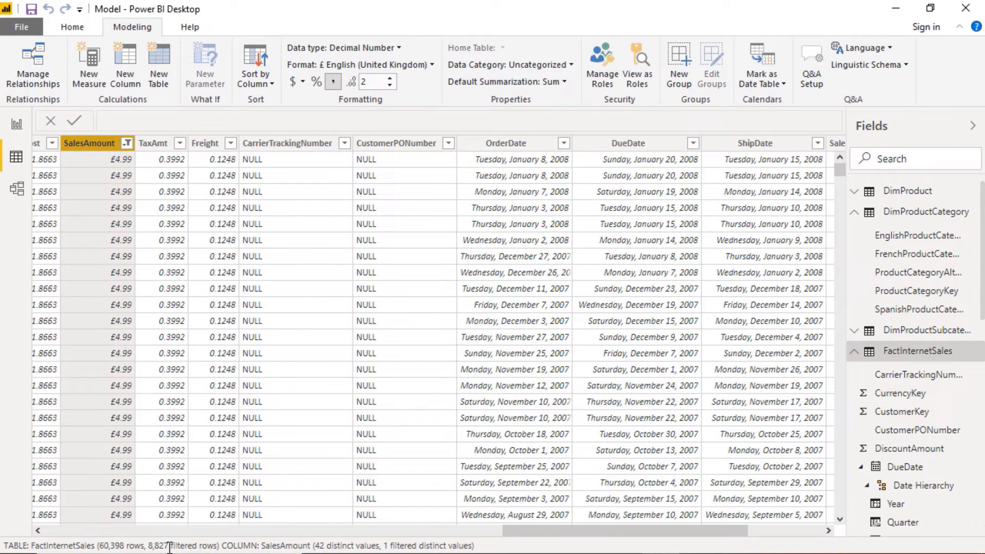
click(17, 125)
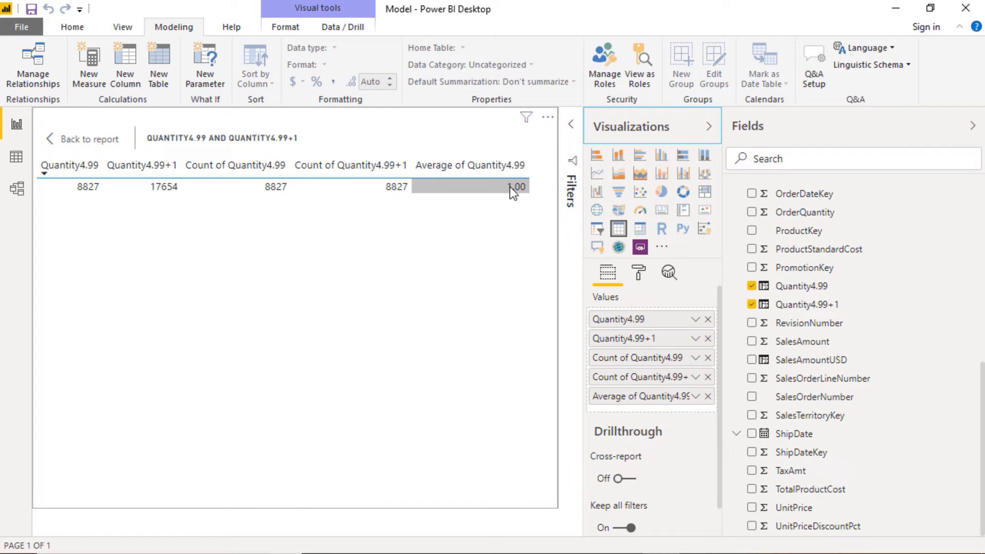
Inspect the 8,827 filtered rows and the OrderQuantity column, then return to the report
click(21, 153)
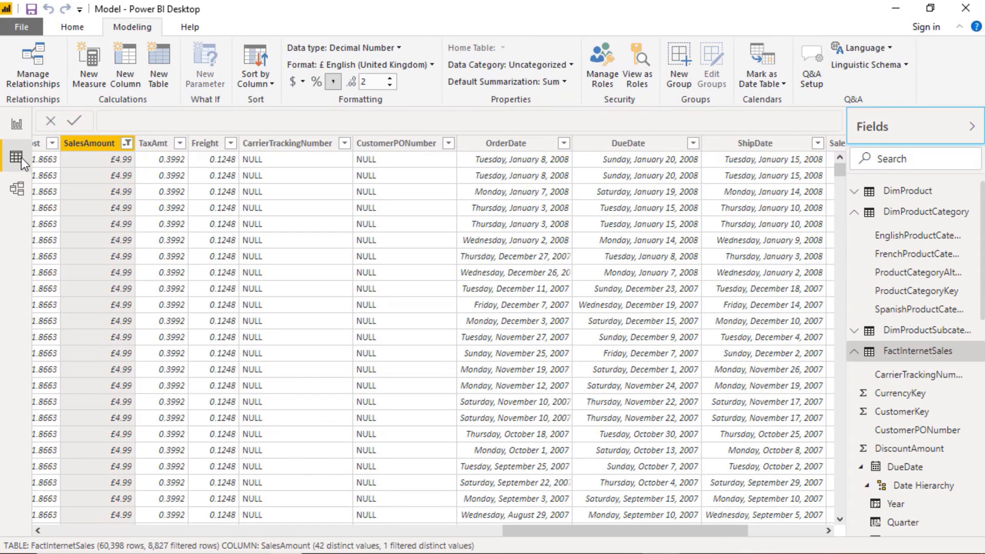
drag(708, 530, 776, 530)
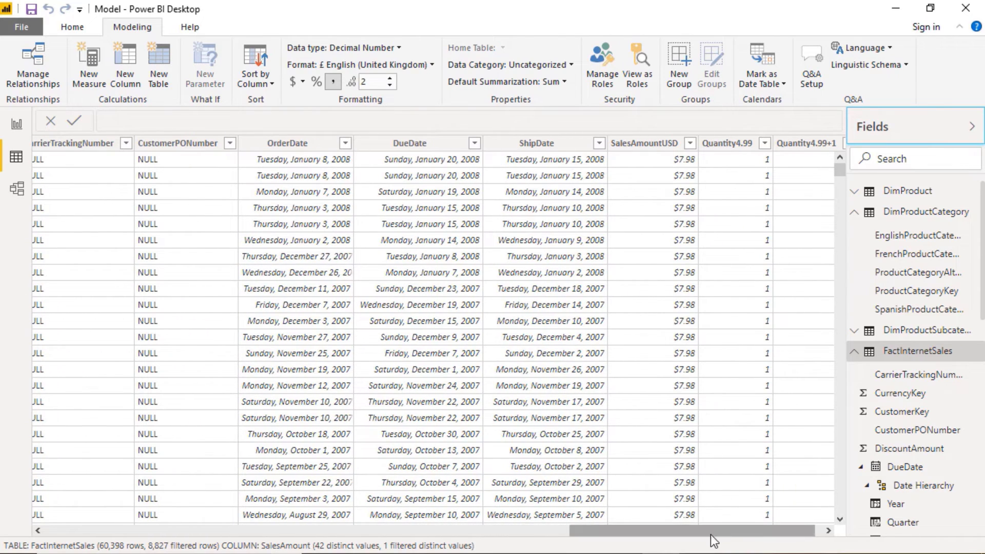
drag(710, 533, 420, 522)
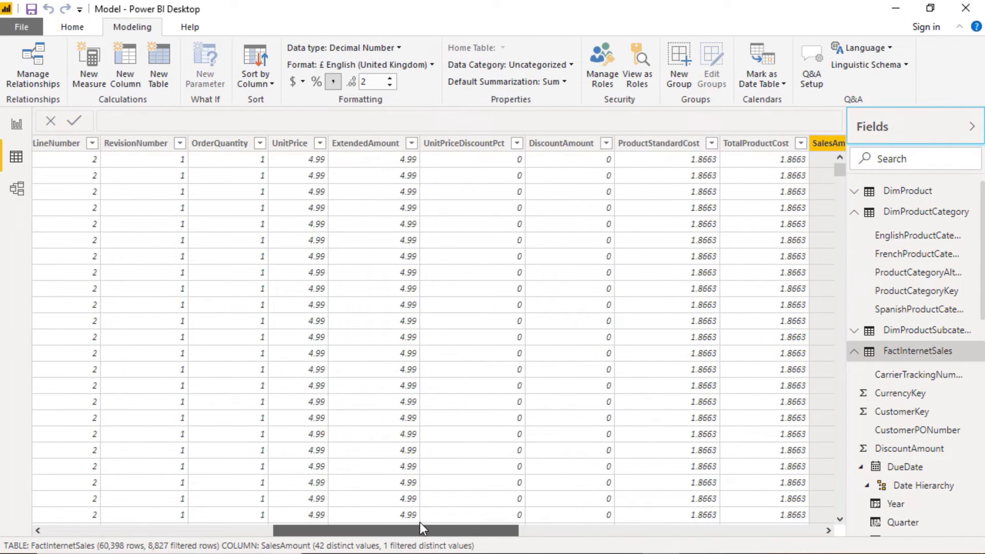
click(260, 143)
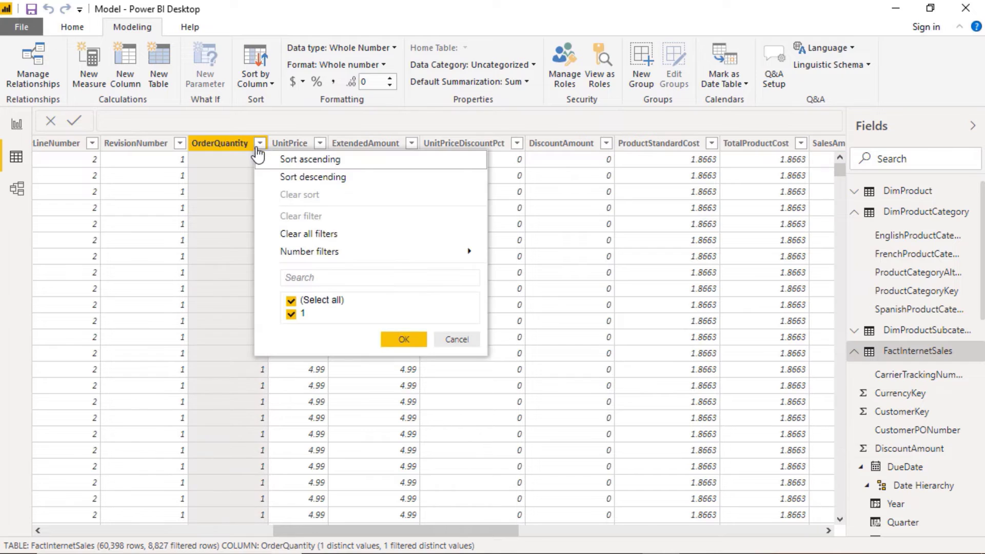
click(236, 213)
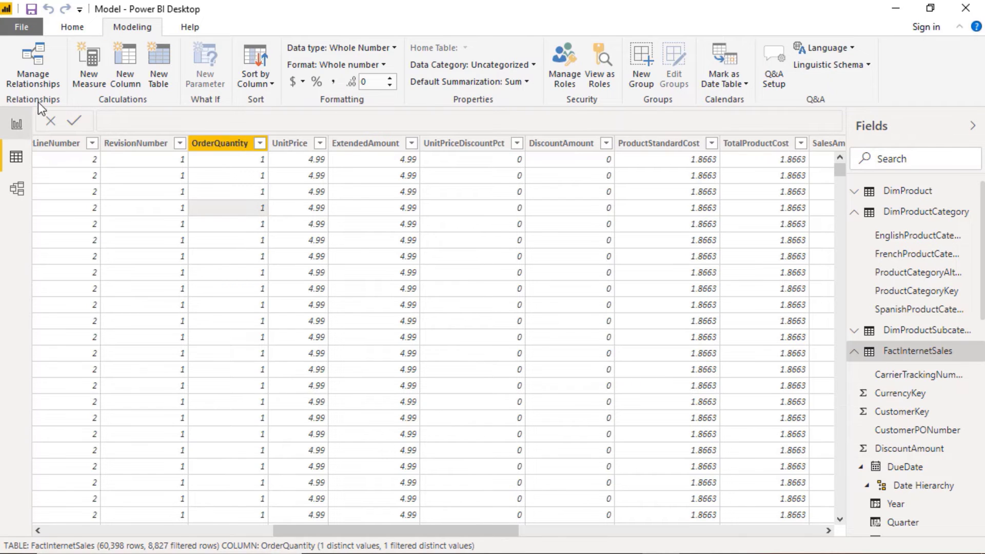
click(17, 124)
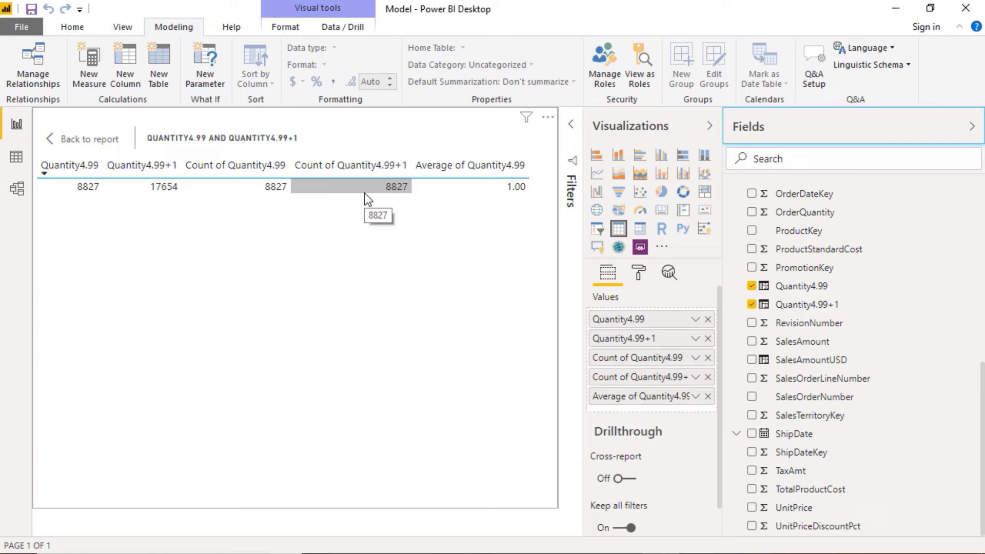
In Data view, review BLANK() in the Quantity4.99 formula and ISBLANK in Quantity4.99+1
click(17, 156)
drag(494, 530, 799, 530)
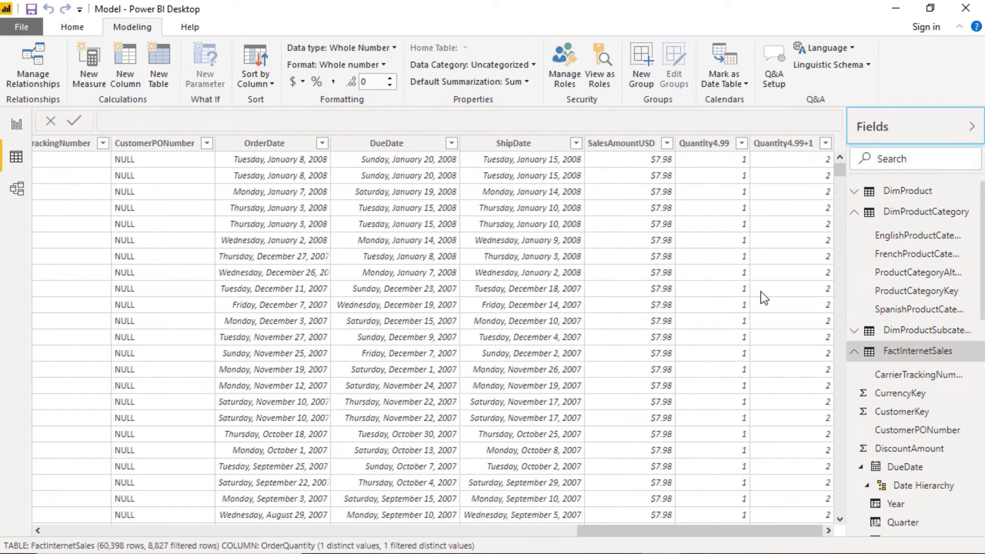
click(718, 255)
drag(569, 119, 609, 120)
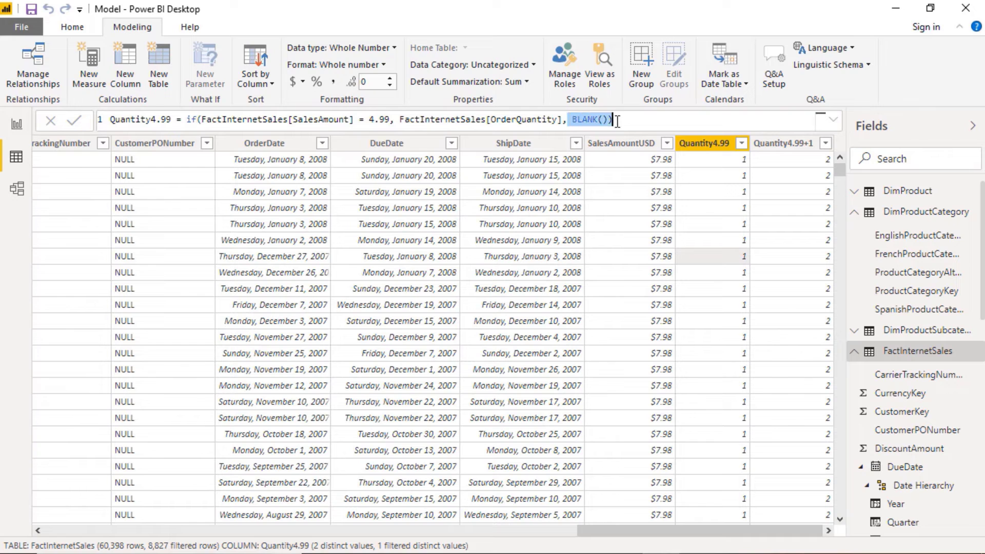
click(782, 198)
double_click(245, 119)
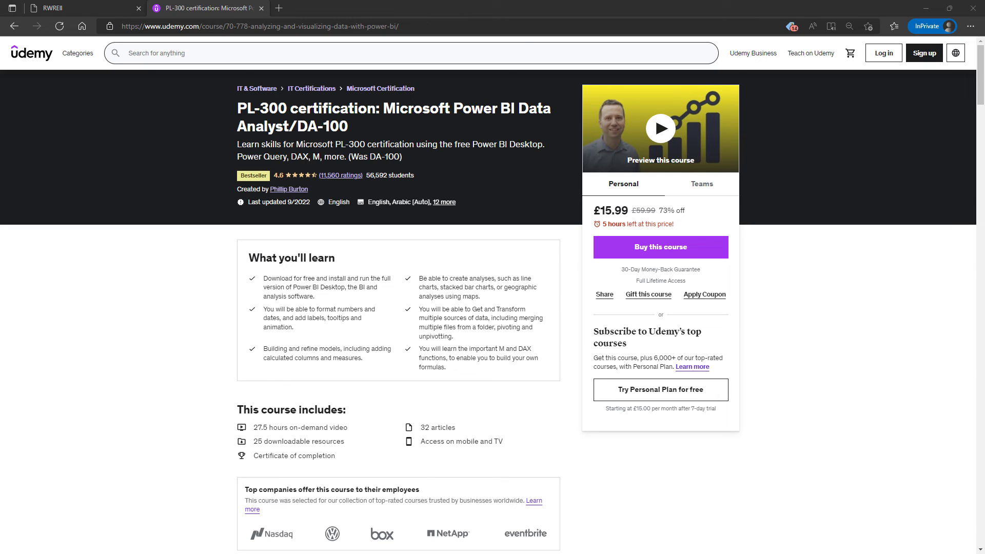
Highlight the video hours and part topics like Creating Visualizations, Get and Transform Data, Power BI Service
drag(255, 428, 293, 428)
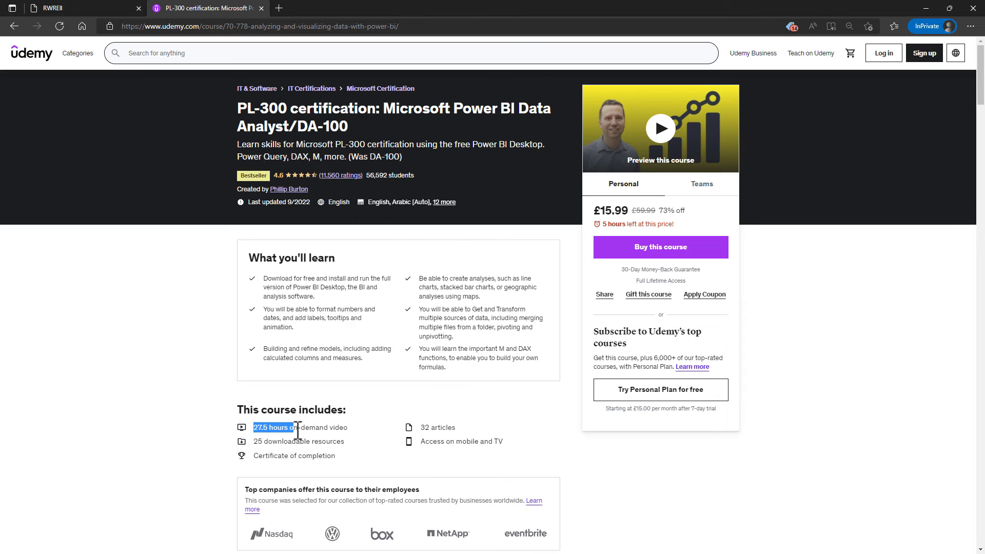
click(979, 397)
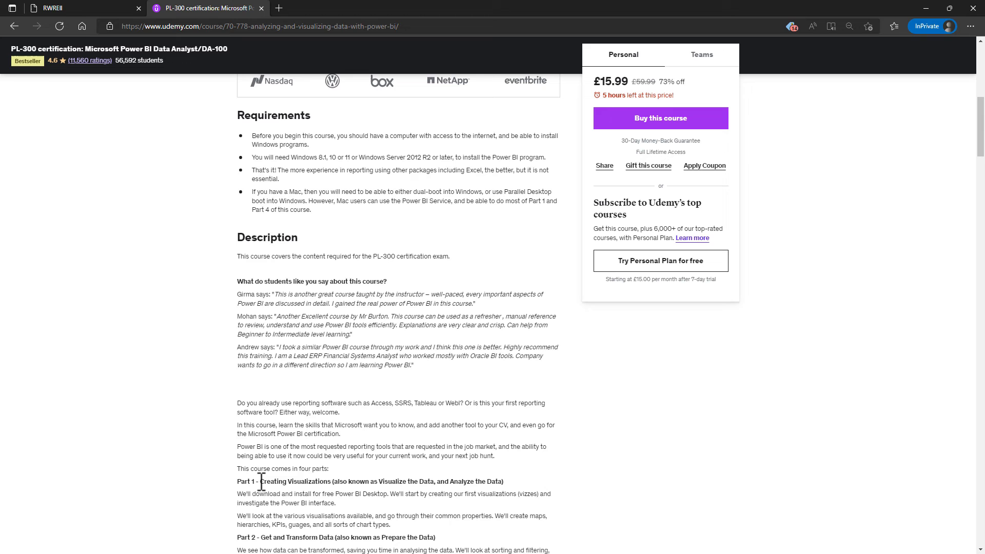
drag(261, 481, 338, 483)
drag(261, 537, 345, 541)
scroll(380, 509, down, 5)
drag(260, 347, 322, 349)
drag(261, 383, 317, 382)
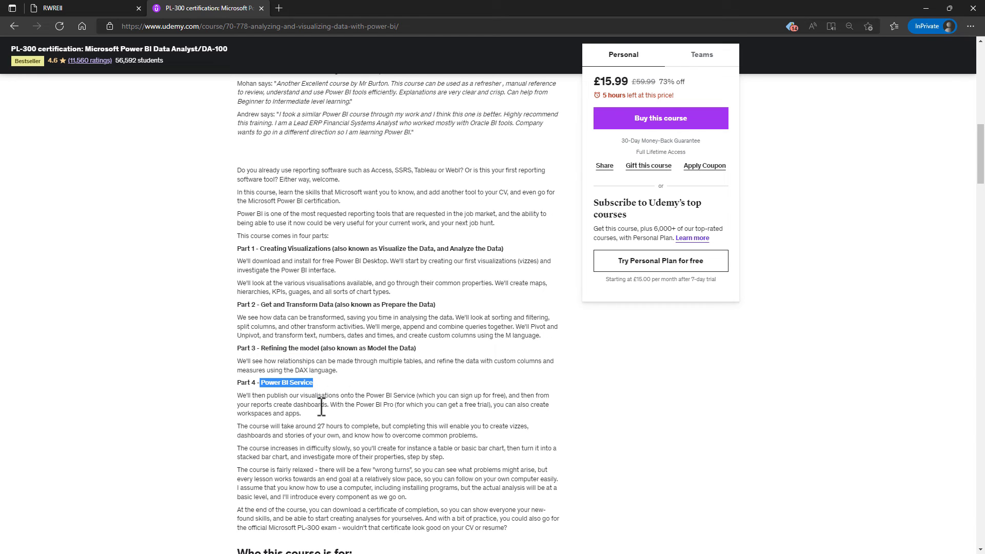
Read the featured review about passing DA-100 after two days of exam preparation
scroll(350, 399, down, 5)
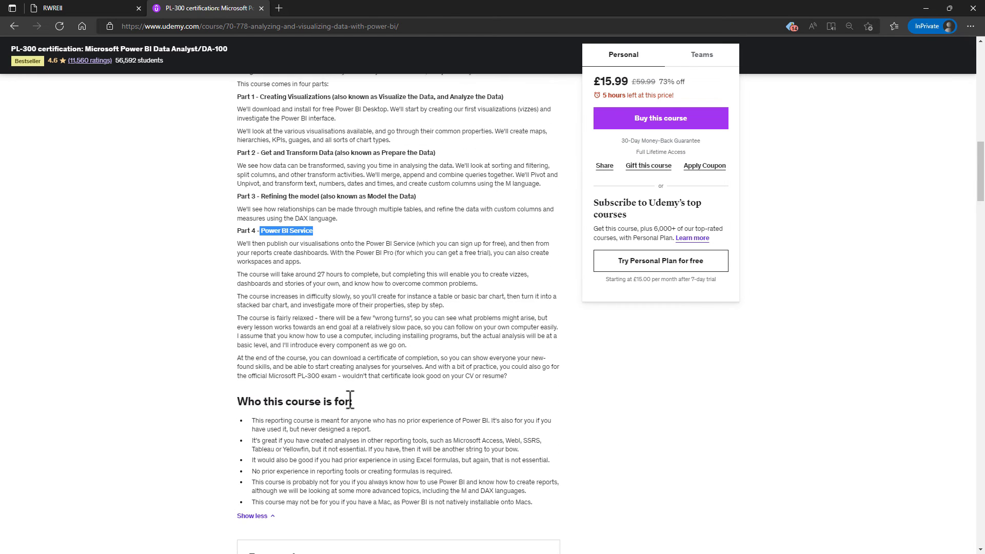
scroll(350, 400, down, 2)
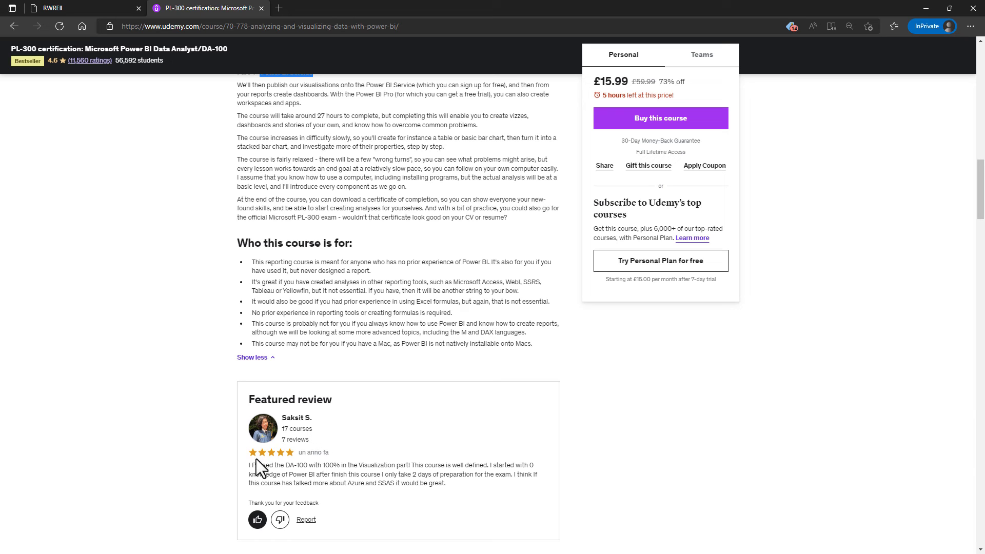
drag(249, 465, 310, 467)
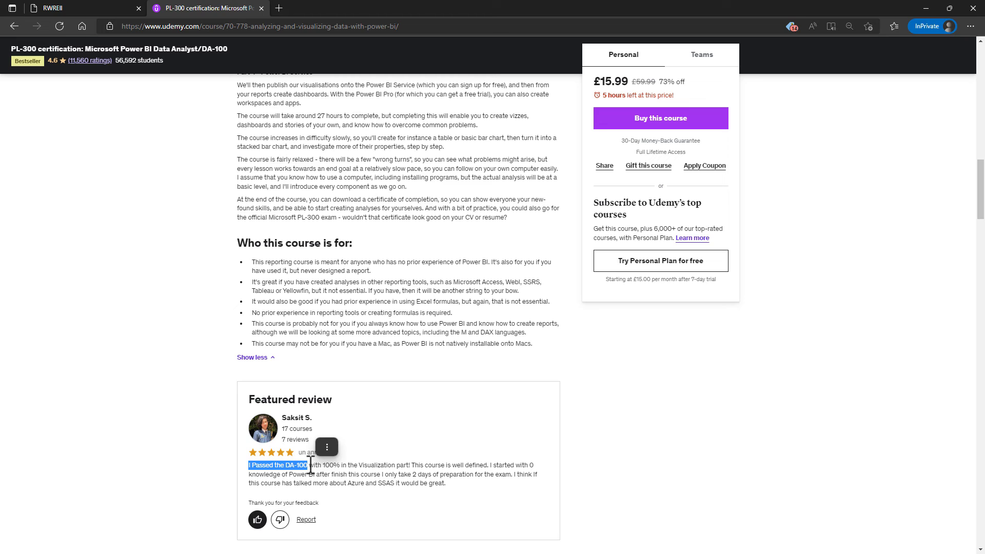
drag(311, 466, 410, 464)
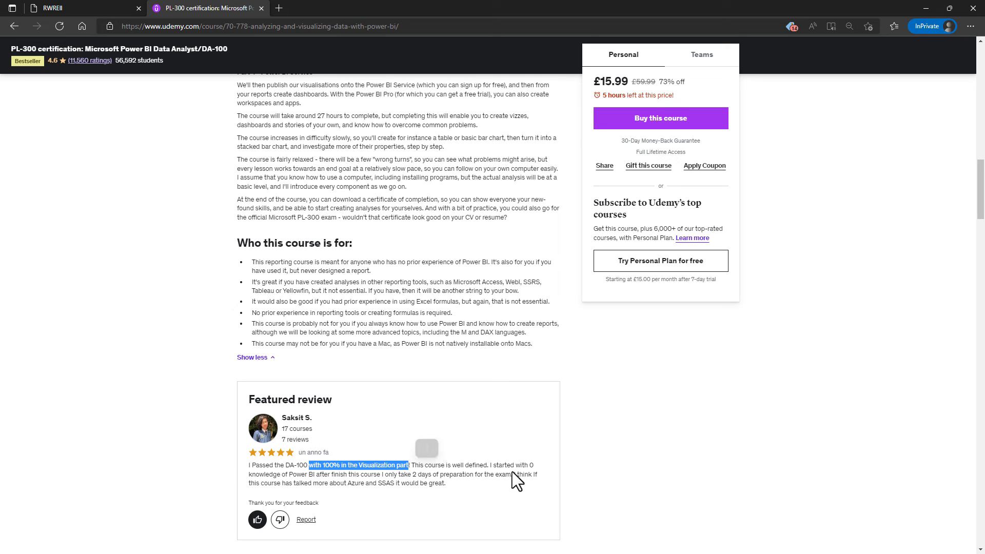
mouse_move(498, 465)
mouse_down()
mouse_move(532, 461)
mouse_move(441, 479)
mouse_move(373, 475)
mouse_move(511, 475)
mouse_up()
click(374, 470)
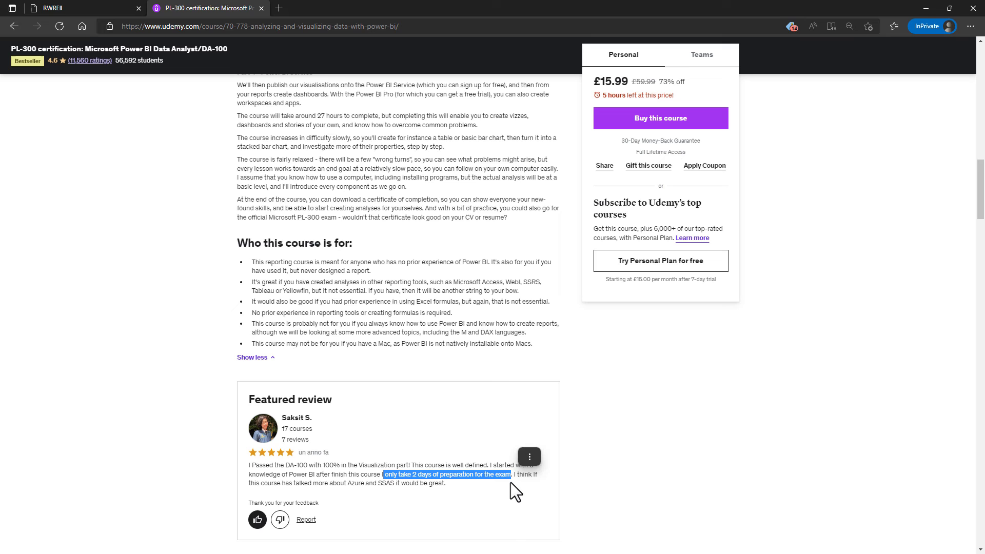
Scroll through the Course content sections, noting the 295 lectures, down toward the reviews
scroll(510, 483, down, 10)
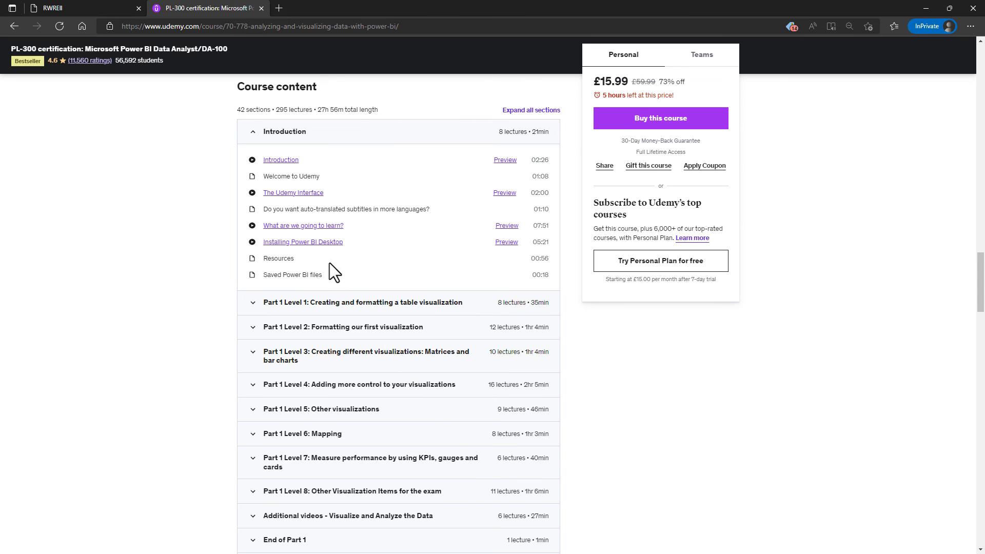
drag(277, 111, 310, 110)
scroll(376, 418, down, 3)
scroll(379, 421, down, 1)
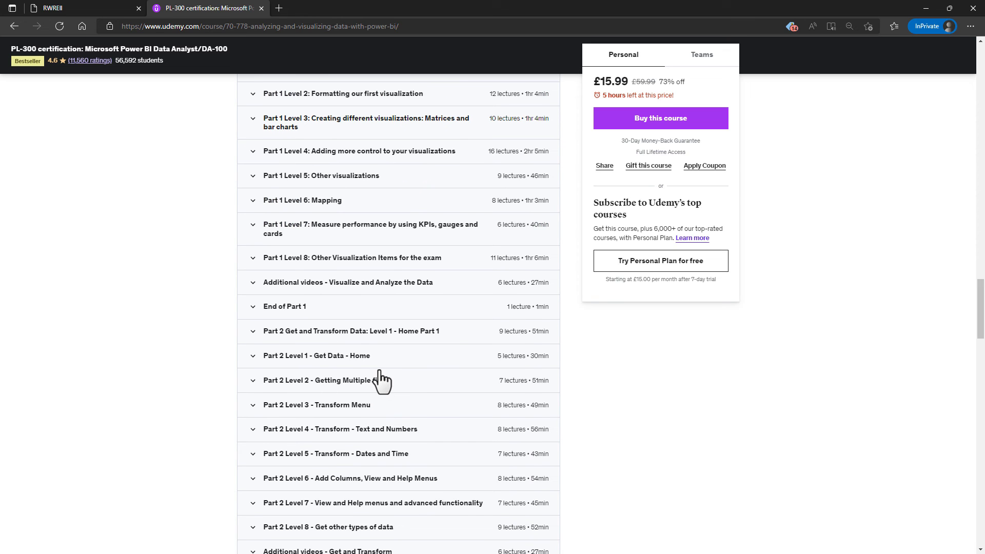
scroll(382, 382, down, 3)
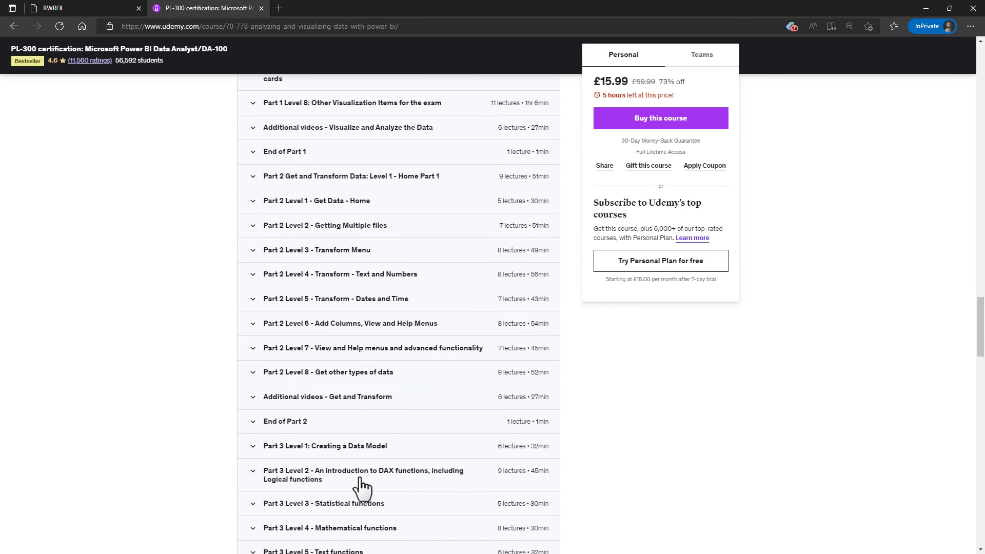
scroll(402, 472, down, 7)
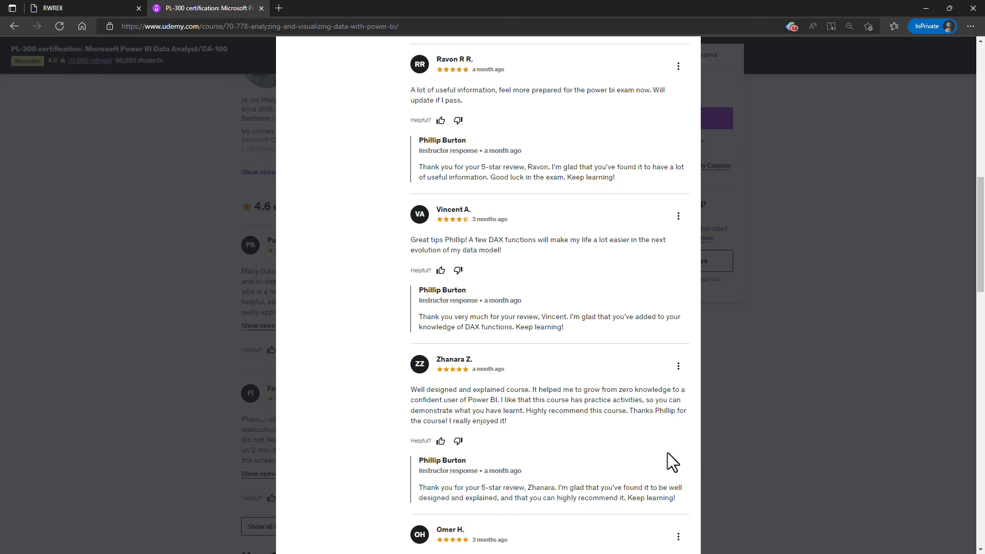
scroll(670, 458, down, 8)
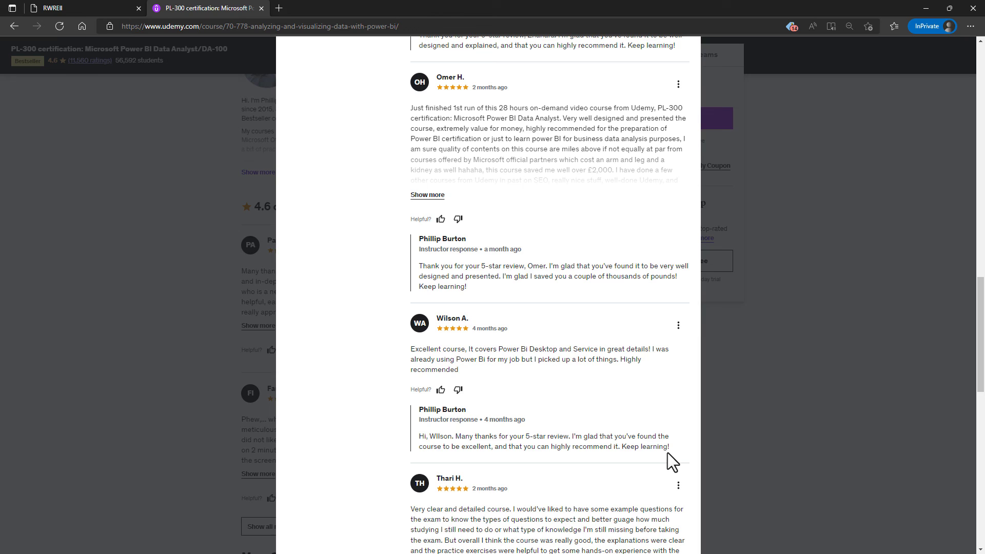